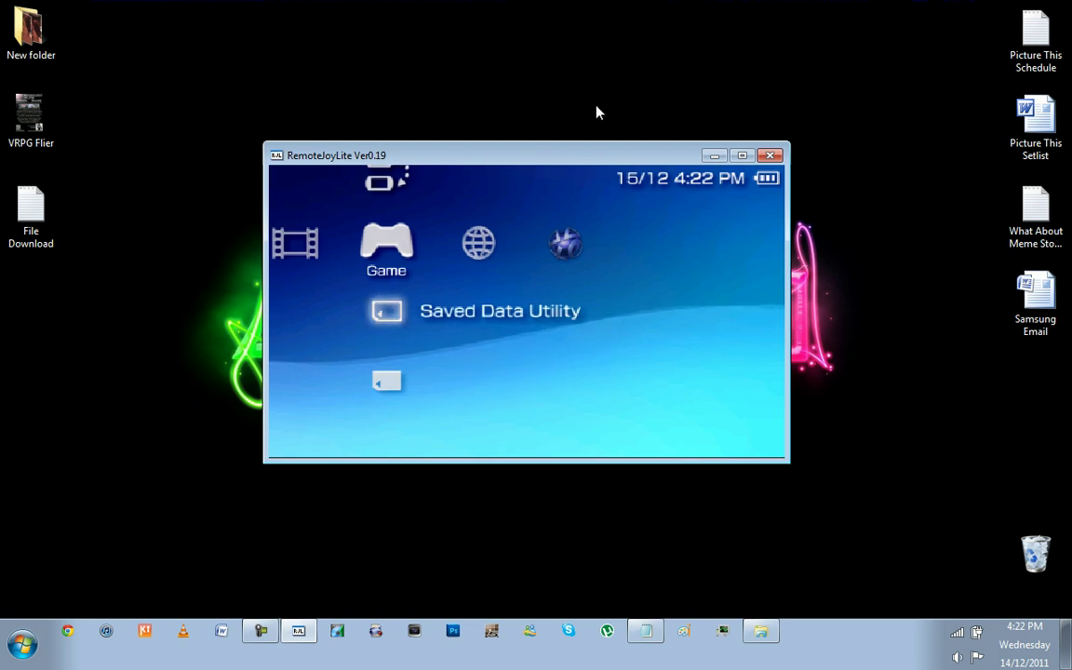
# Close the RemoteJoyLite window and view the PSPDisp and RemoteJoyLite download links in the File Download note.
pyautogui.click(770, 157)
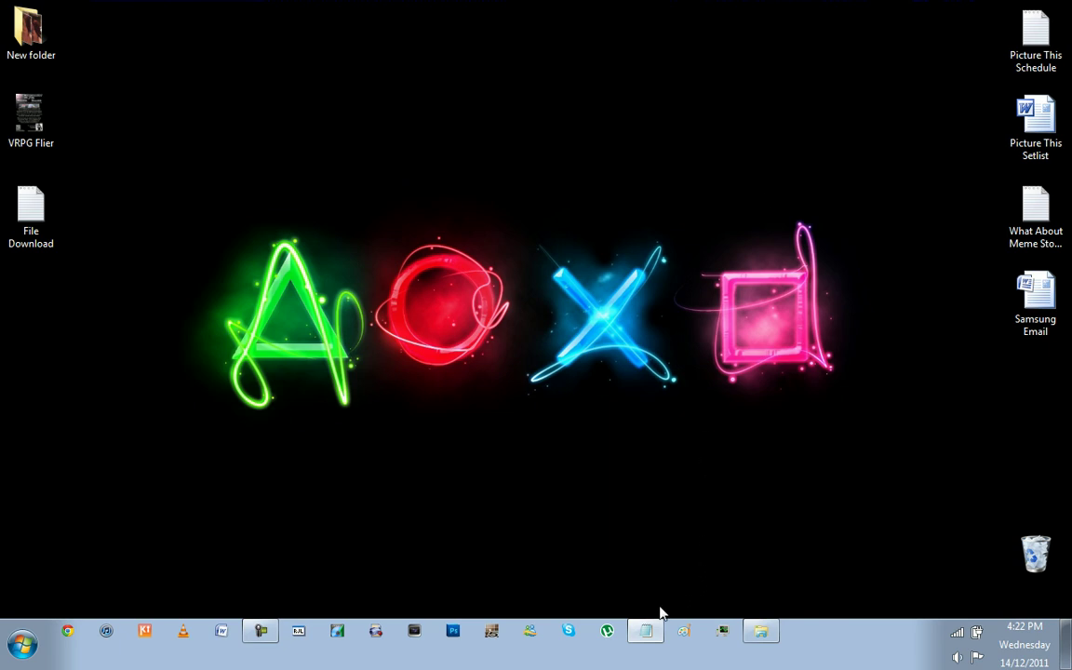
pyautogui.click(646, 631)
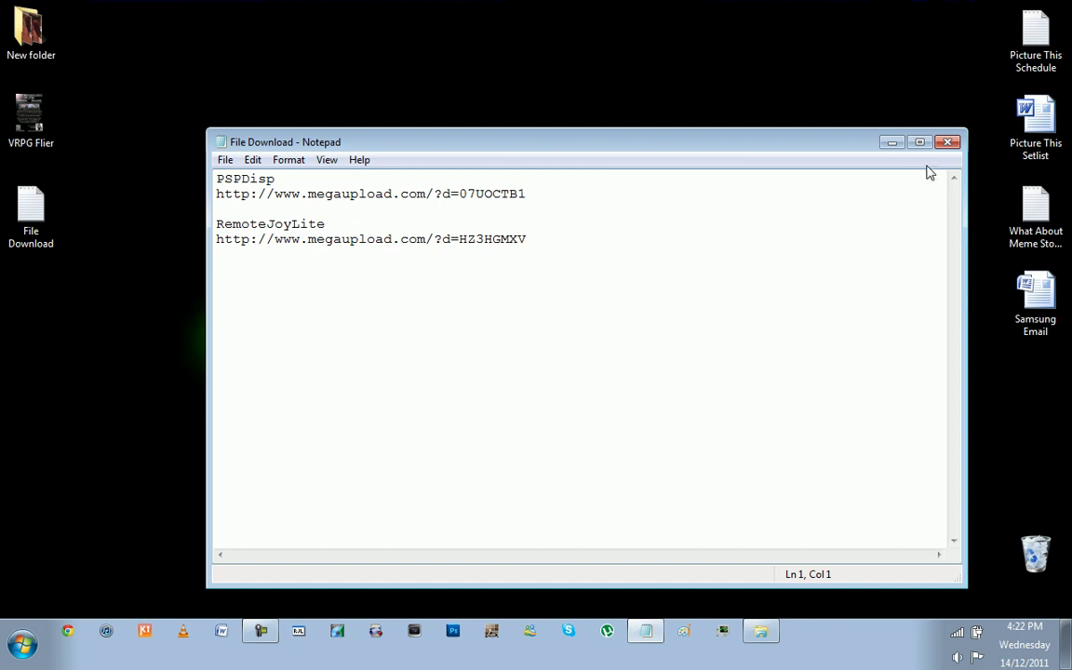
pyautogui.click(891, 142)
# Locate the RemoteJoyLite_019_for_62X-63X_b folder and the PSPdisp_v0.6_setup_all_platforms installer in the RemoteJoyLite Files folder.
pyautogui.click(760, 631)
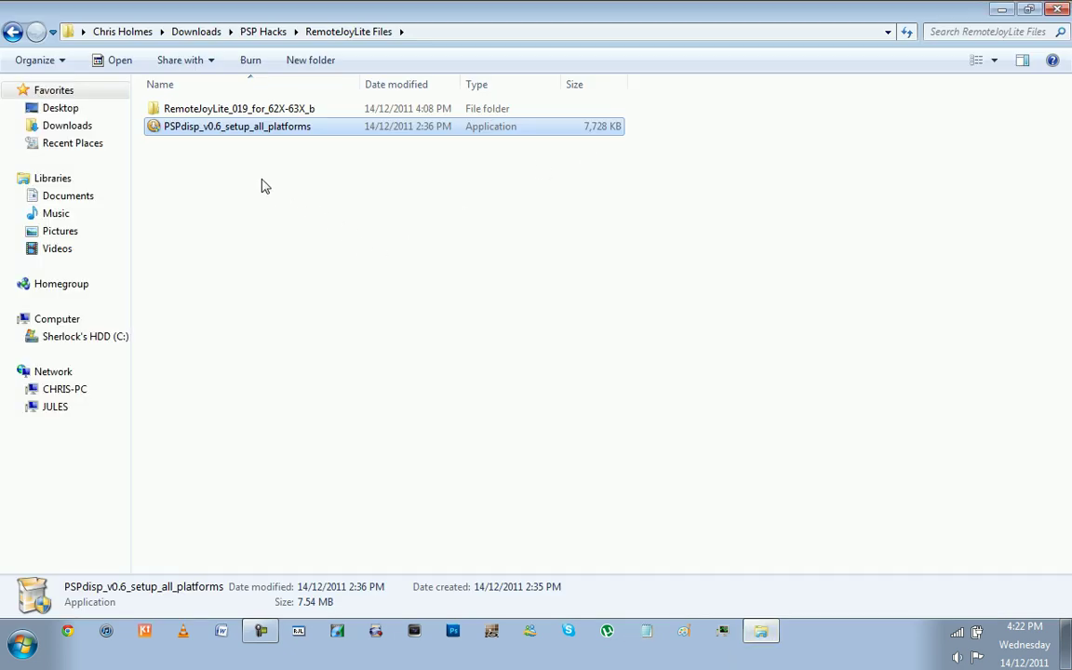
pyautogui.click(252, 161)
pyautogui.click(268, 108)
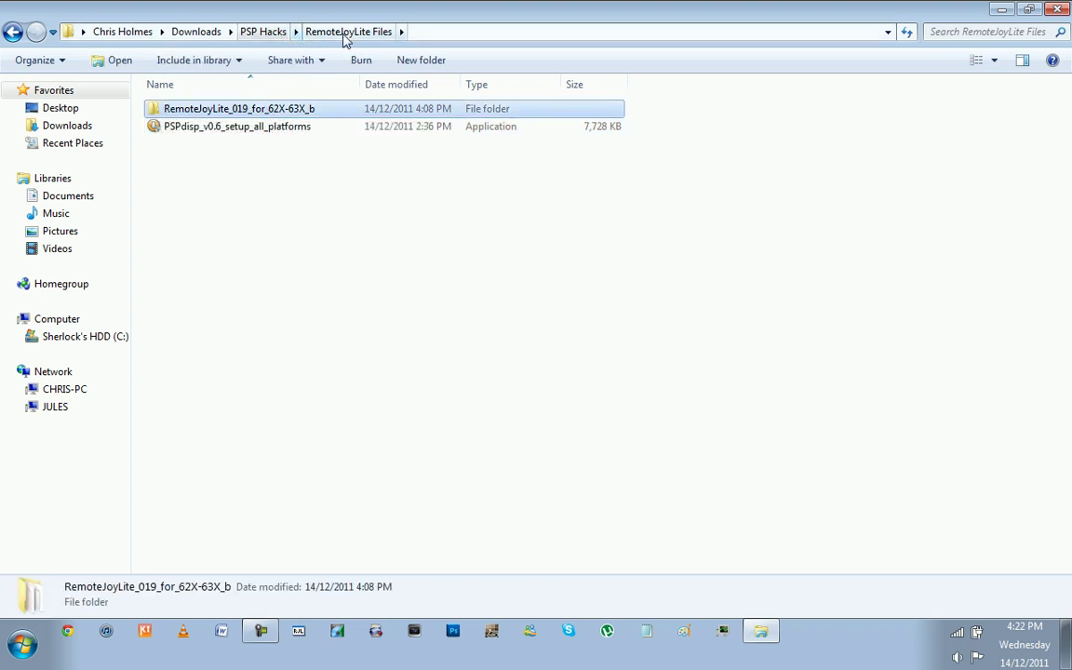
pyautogui.click(331, 127)
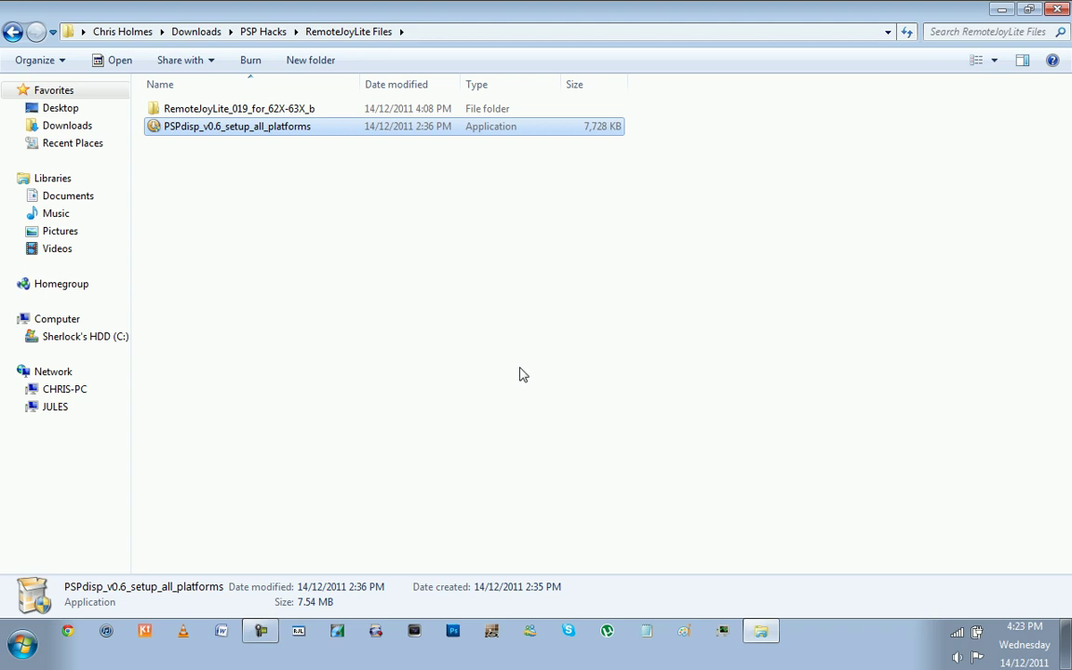
pyautogui.click(321, 230)
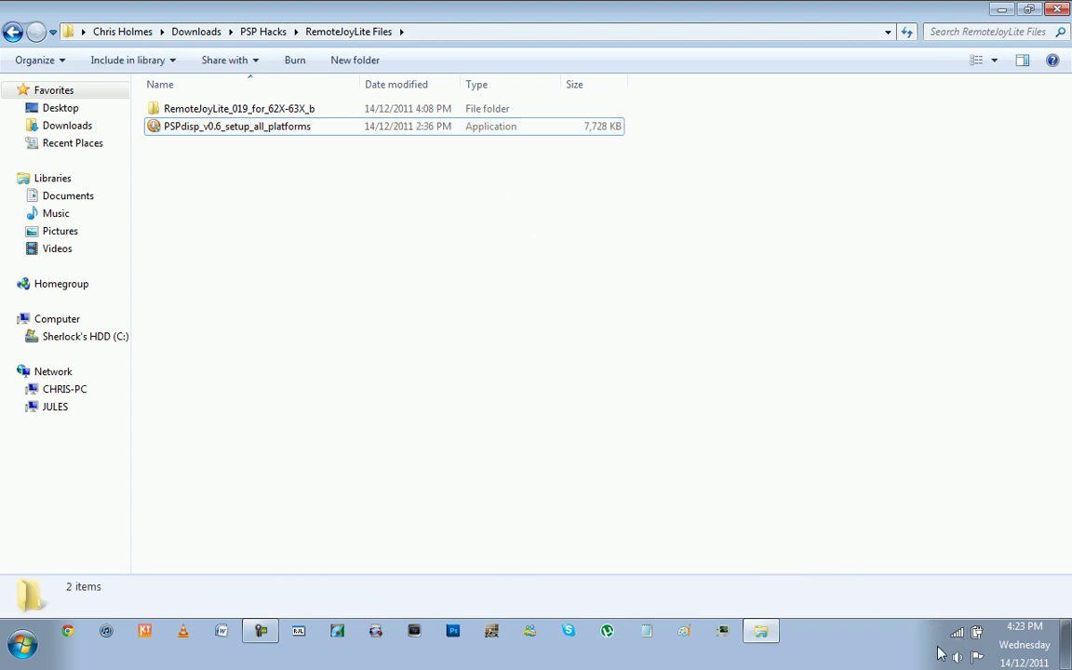
pyautogui.click(938, 636)
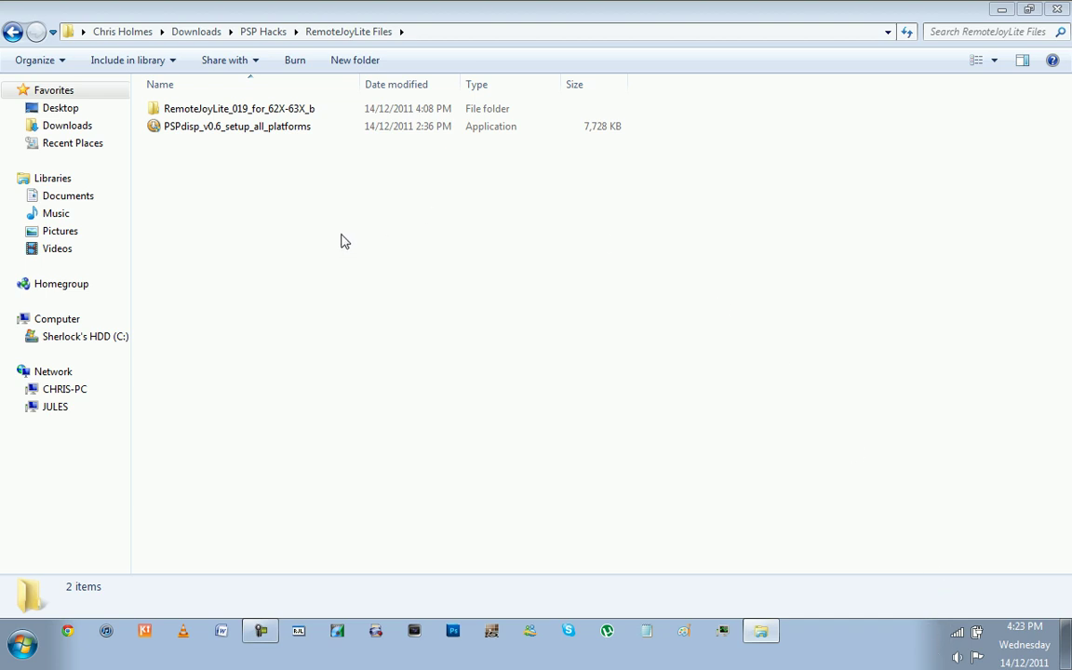
# Delete the Capture and Macro subfolders from the RemoteJoyLite_019_for_62X-63X_b folder.
pyautogui.doubleClick(256, 111)
pyautogui.moveTo(202, 126); pyautogui.dragTo(202, 113)
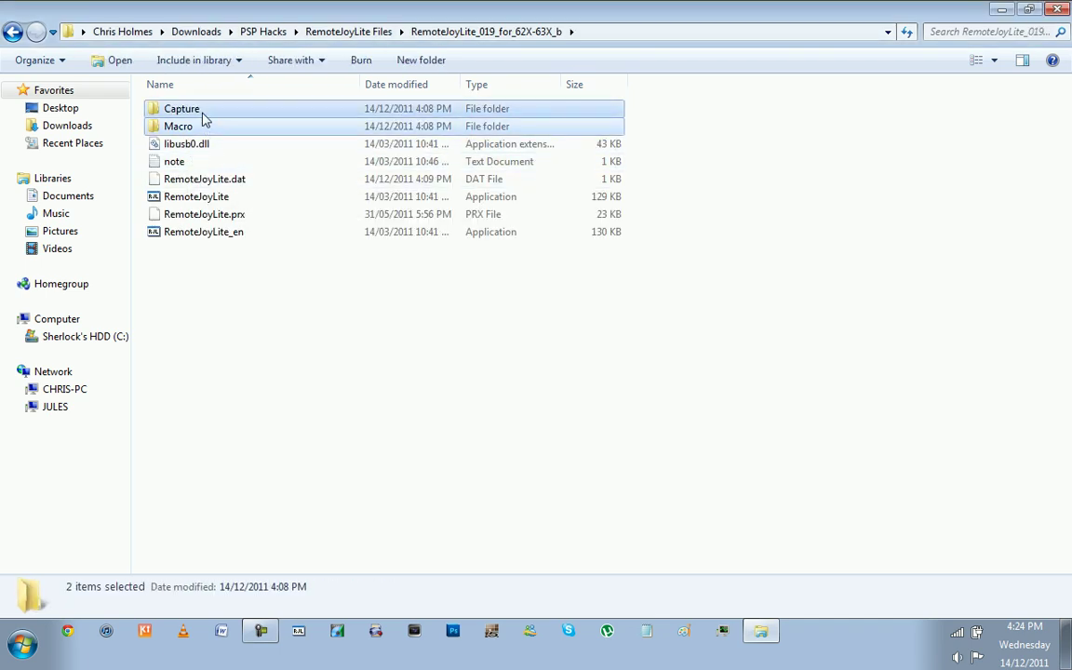
pyautogui.press('Delete')
pyautogui.press('Return')
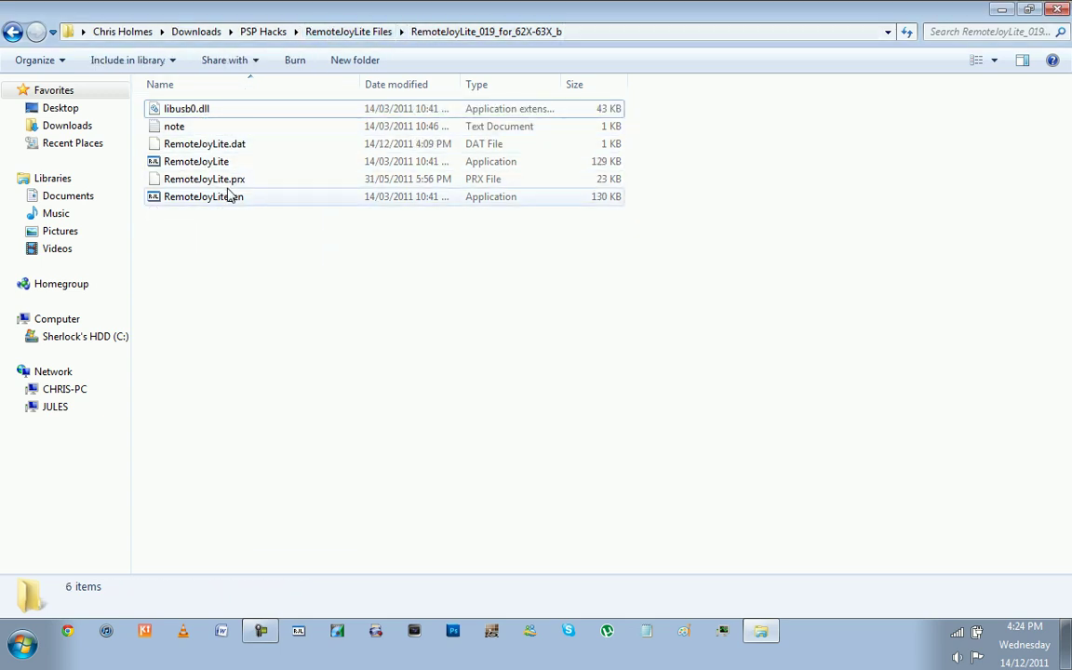
pyautogui.hotkey('ctrl', 'a')
pyautogui.click(319, 256)
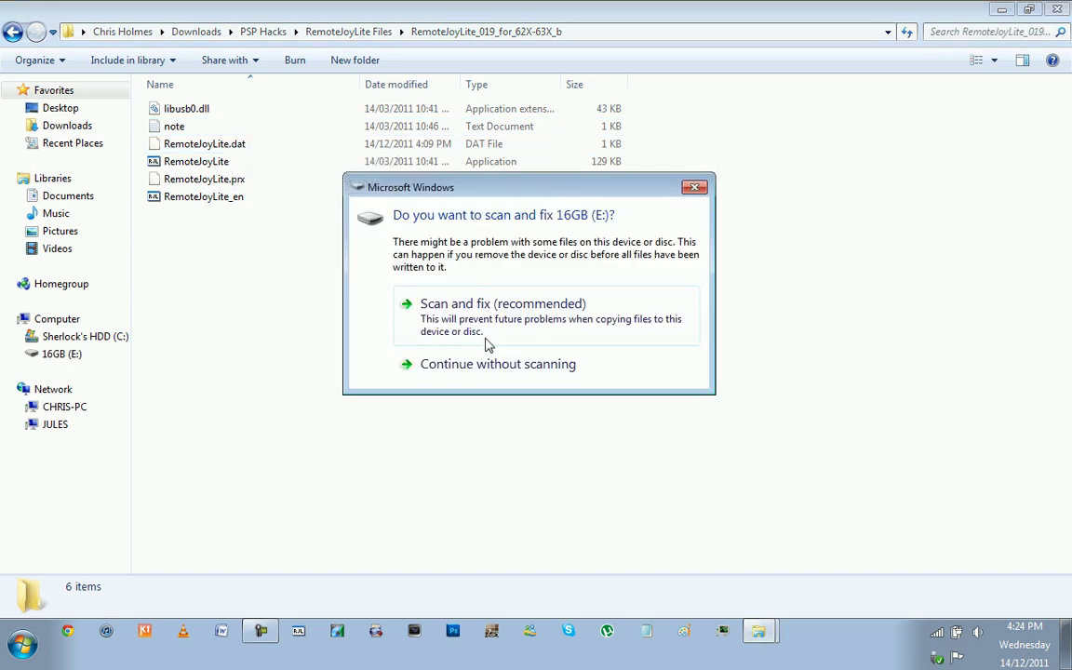
# Open the 16GB (E:) drive's files without scanning it and select the SEPLUGINS folder.
pyautogui.click(489, 426)
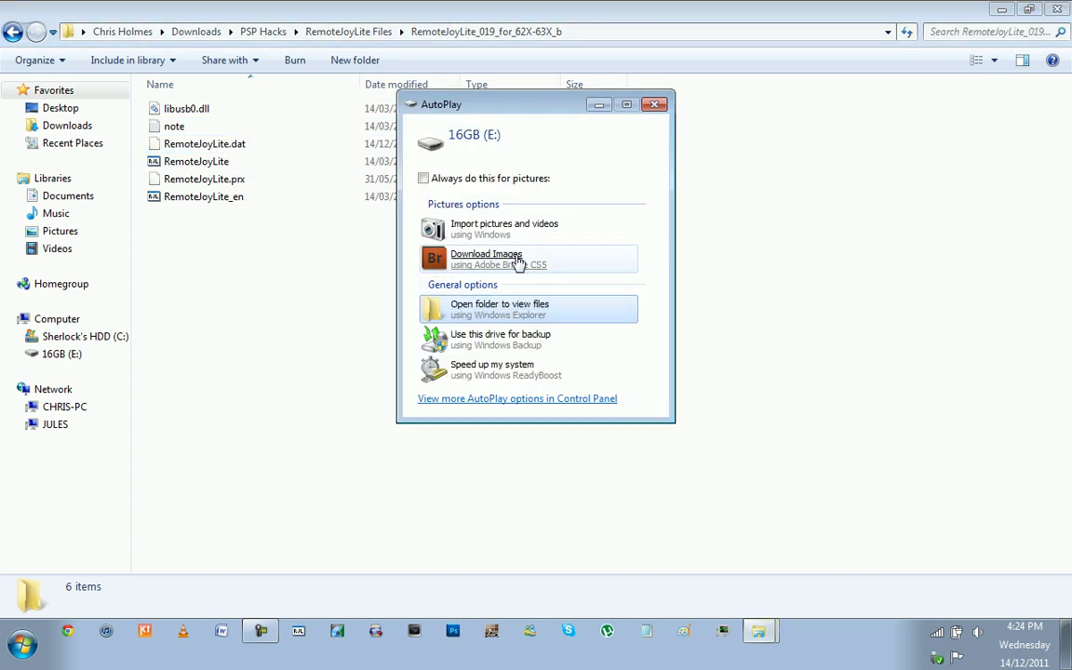
pyautogui.click(503, 303)
pyautogui.moveTo(490, 79); pyautogui.dragTo(665, 136)
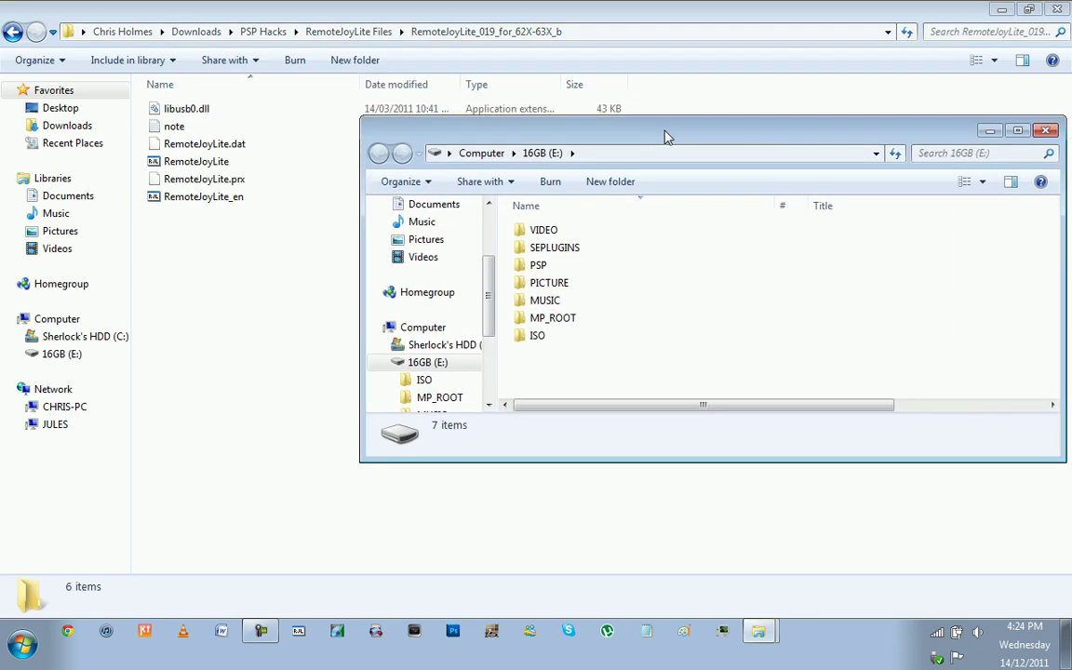
pyautogui.click(562, 249)
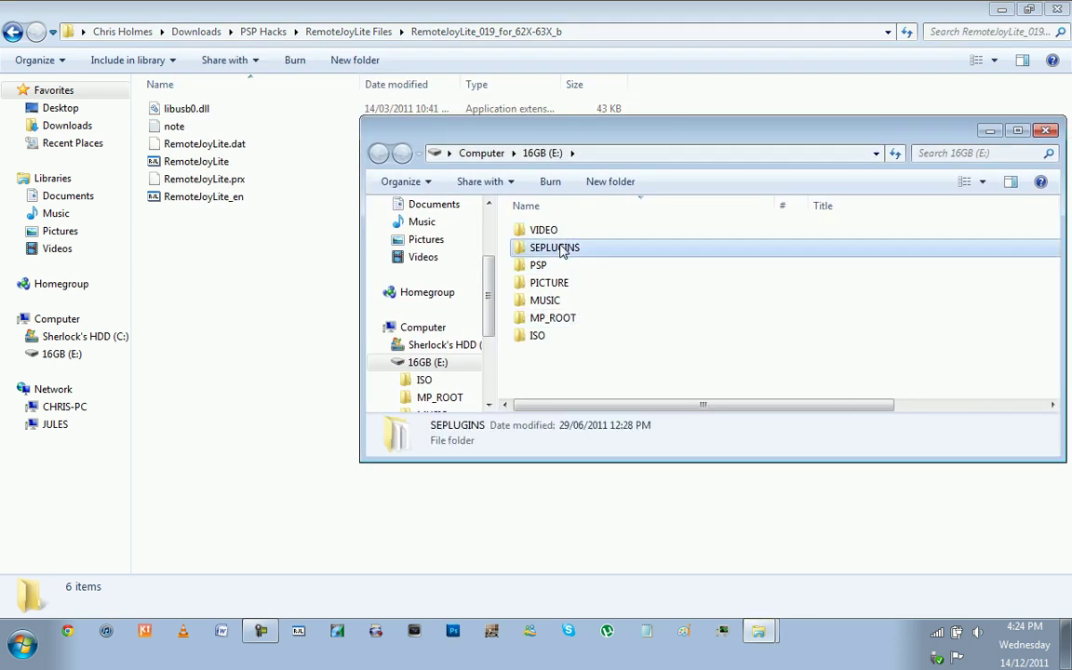
pyautogui.rightClick(575, 353)
pyautogui.moveTo(745, 552)
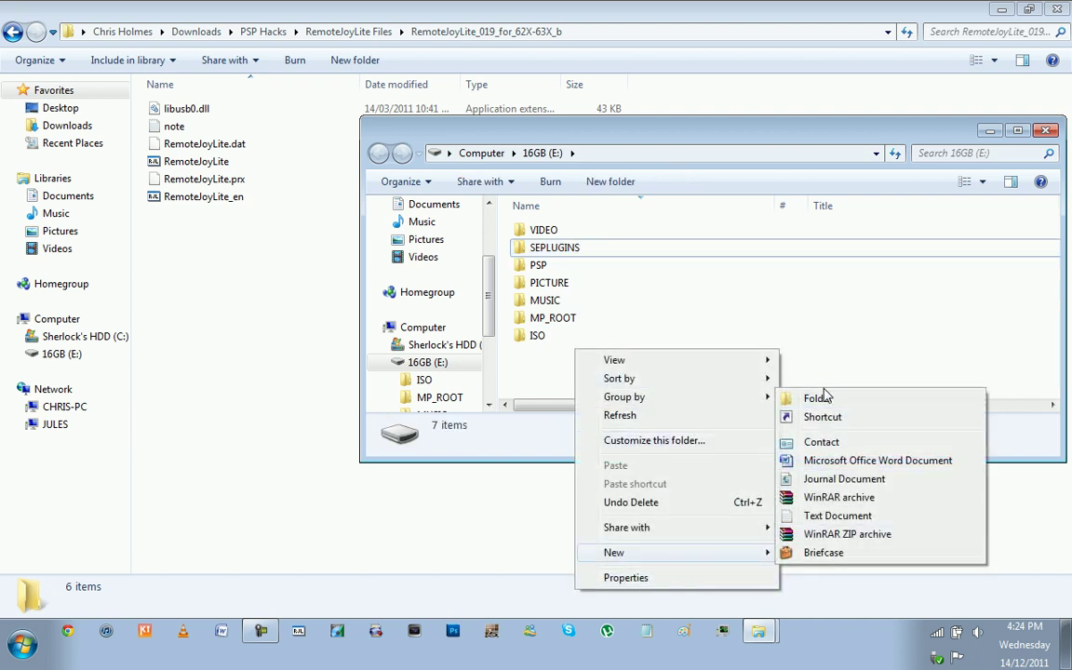
pyautogui.click(556, 347)
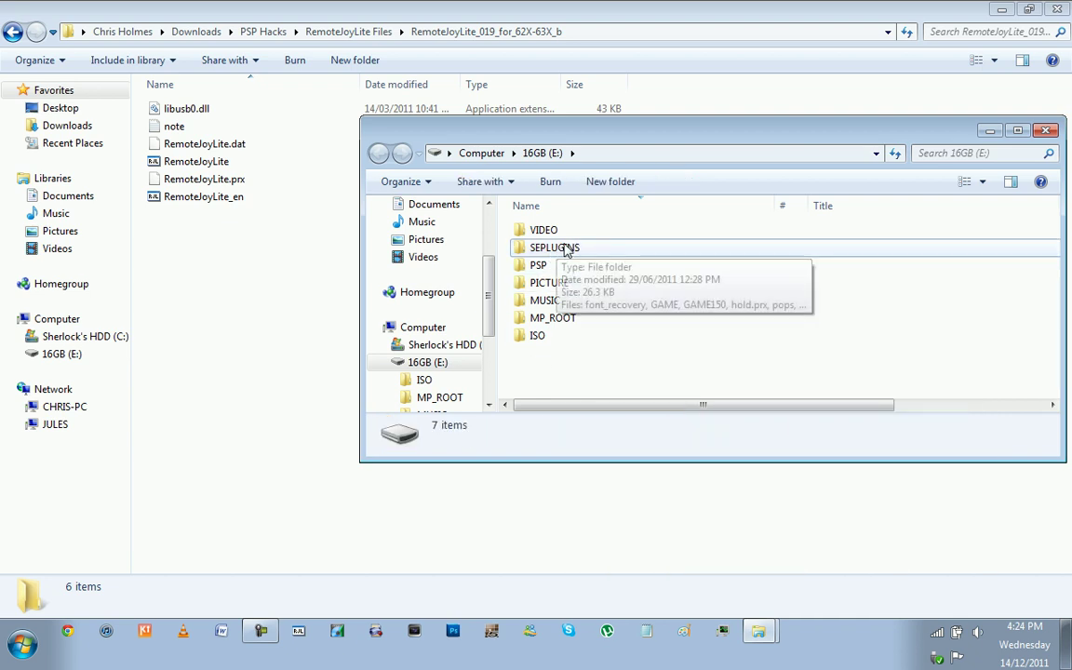
# Open the SEPLUGINS folder and point out its GAME, GAME150 and VSH text files.
pyautogui.doubleClick(556, 250)
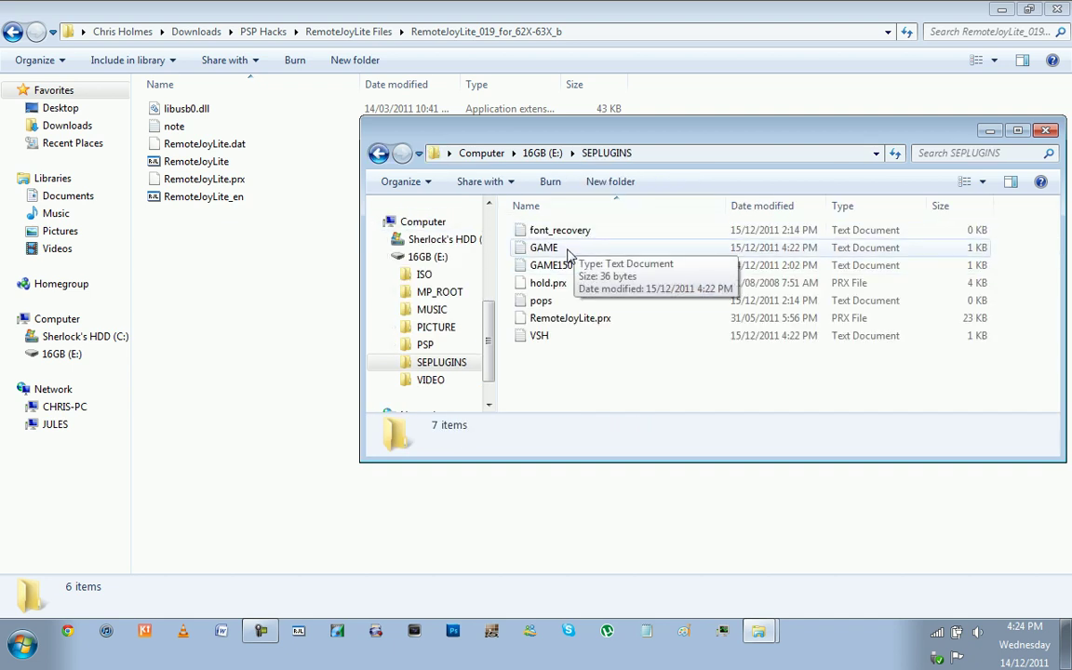
pyautogui.click(549, 248)
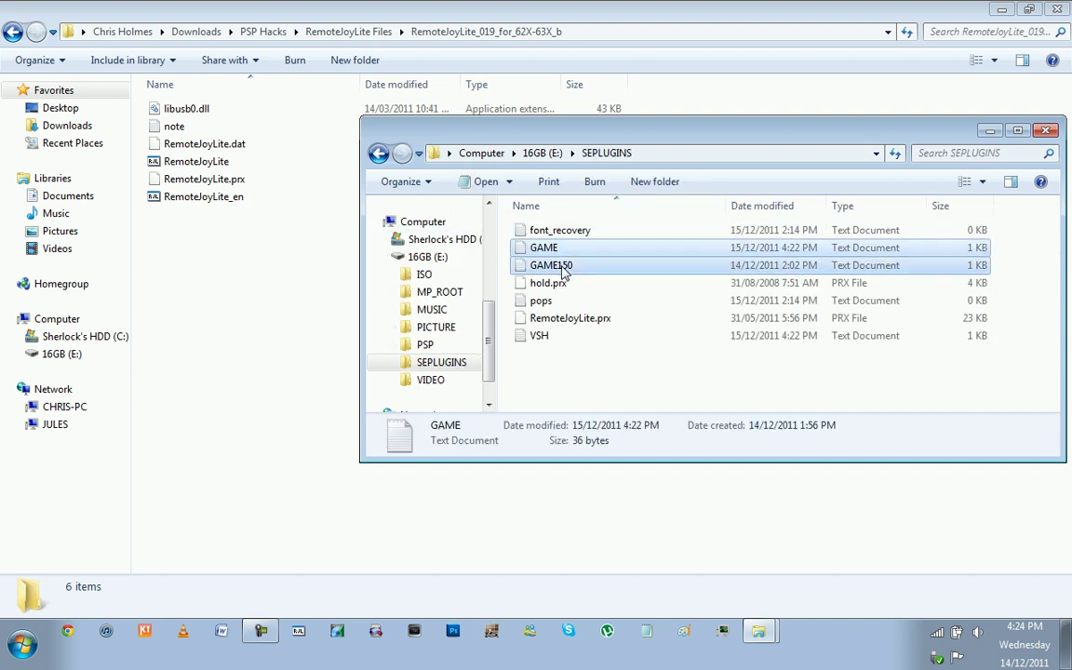
pyautogui.keyDown('ctrl'); pyautogui.click(551, 265); pyautogui.keyUp('ctrl')
pyautogui.keyDown('ctrl'); pyautogui.click(544, 337); pyautogui.keyUp('ctrl')
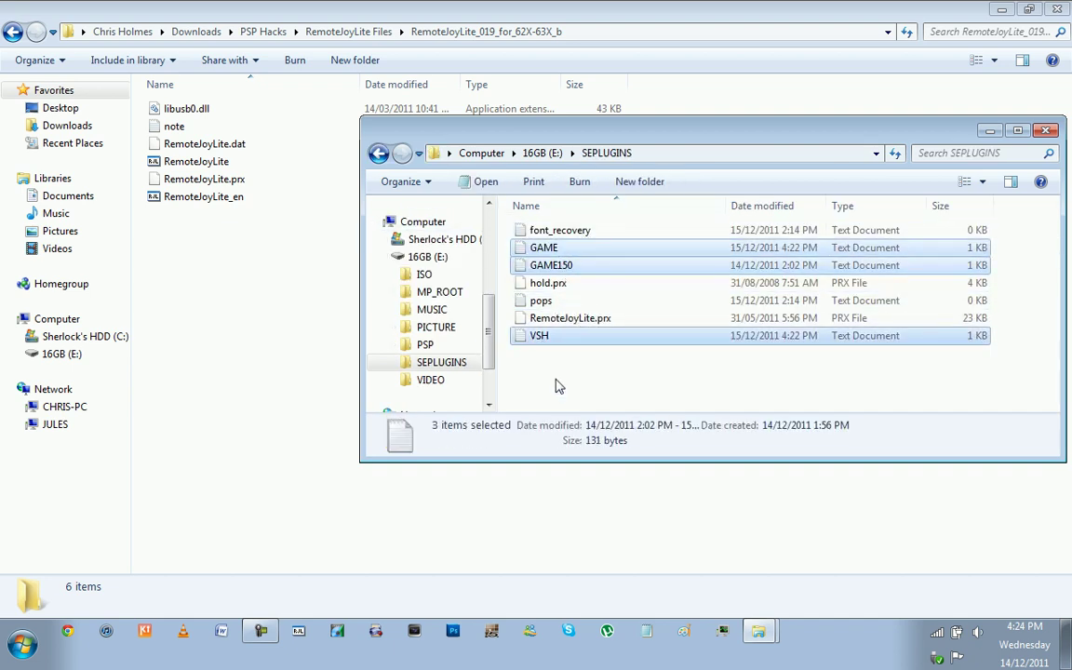
pyautogui.click(556, 384)
pyautogui.rightClick(542, 378)
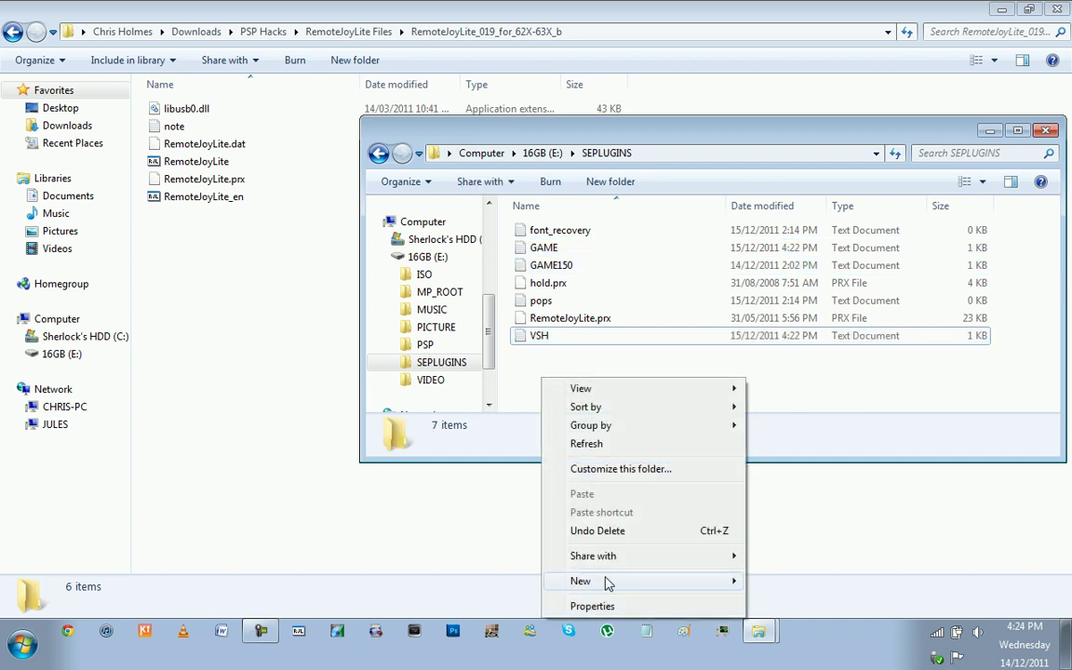
pyautogui.moveTo(607, 582)
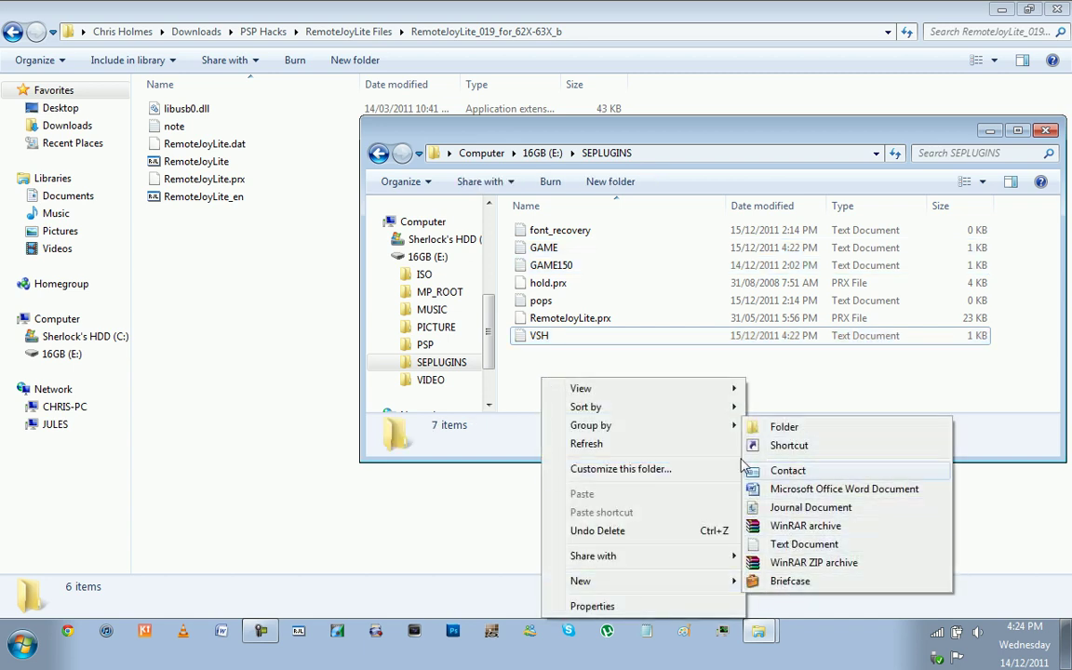
pyautogui.click(574, 363)
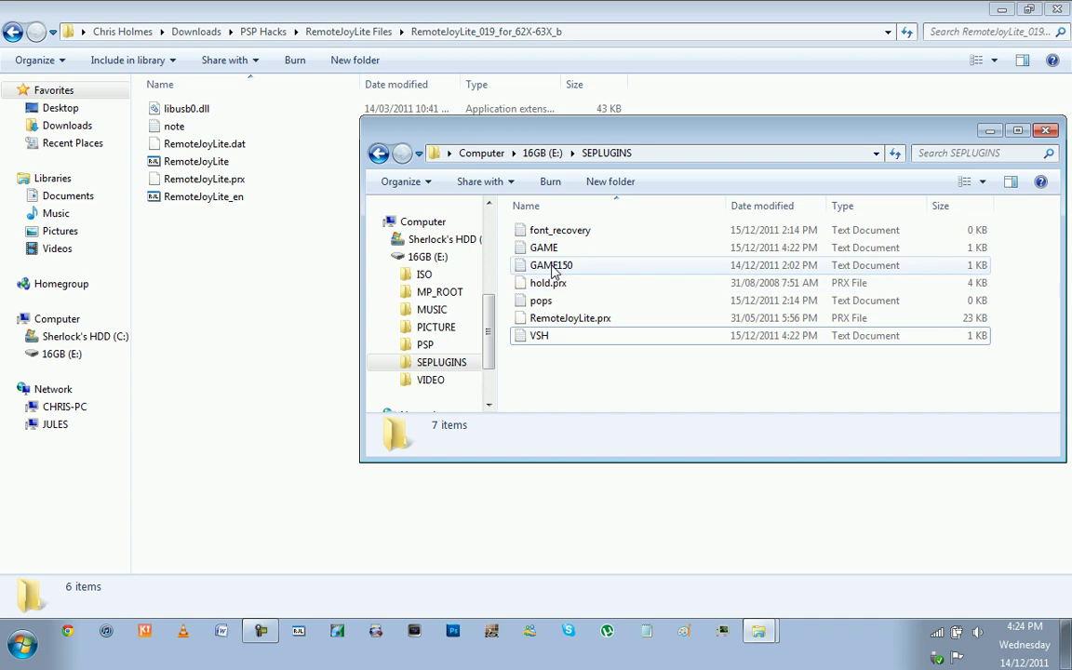
# Examine the "ms0:/seplugins/RemoteJoyLite.prx 0" line in the VSH text file and close the file.
pyautogui.doubleClick(540, 337)
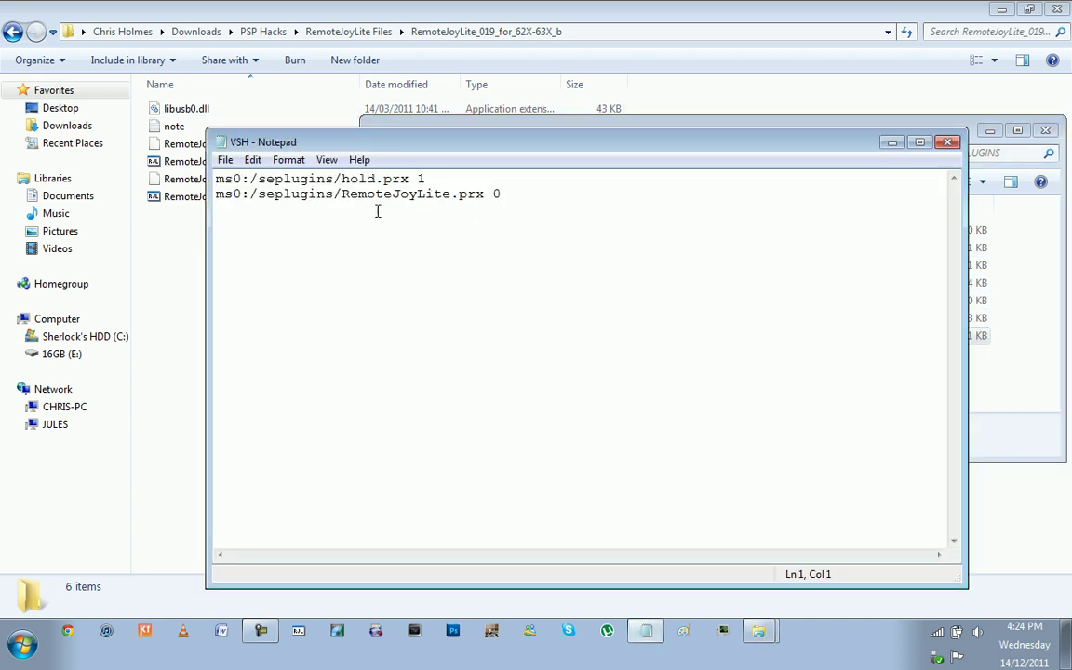
pyautogui.click(536, 217)
pyautogui.moveTo(501, 197); pyautogui.dragTo(214, 194)
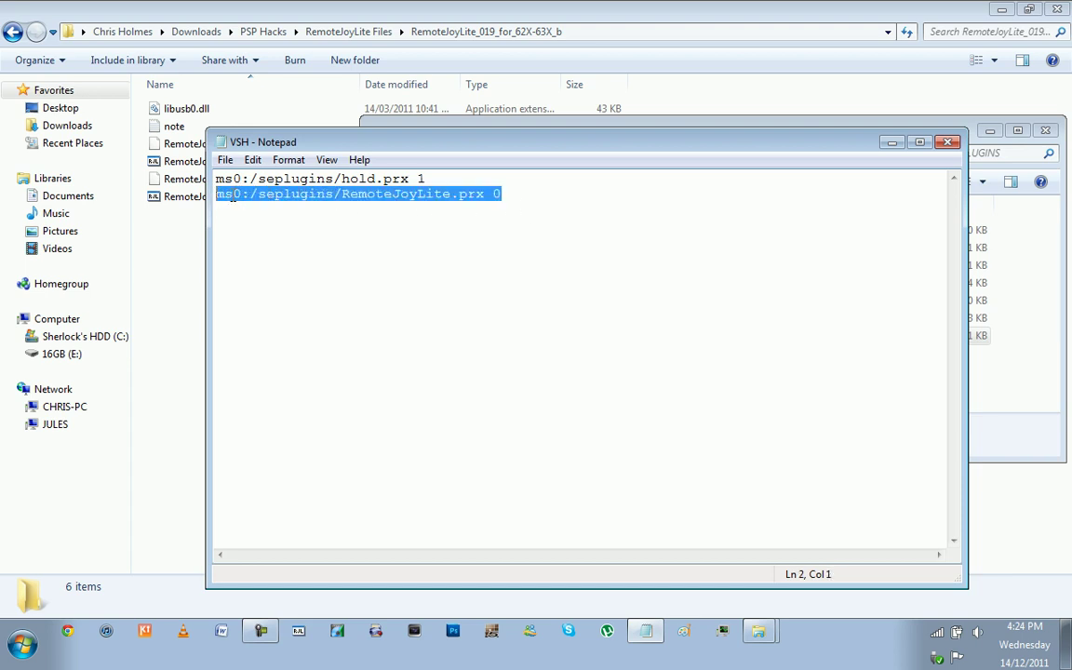
pyautogui.click(281, 229)
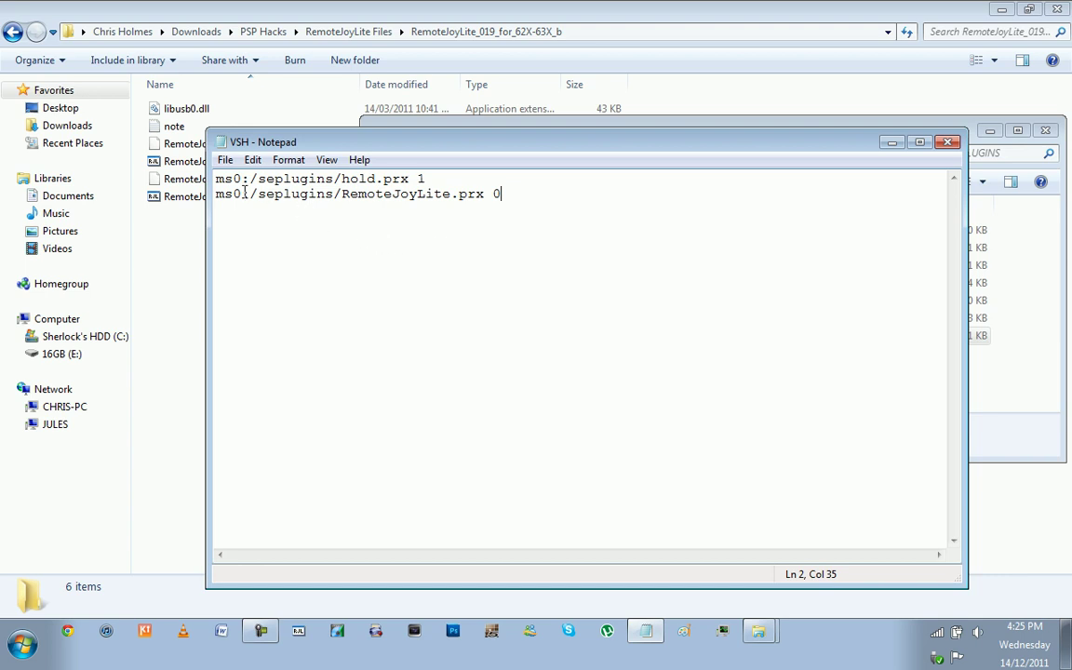
pyautogui.moveTo(486, 195); pyautogui.dragTo(216, 196)
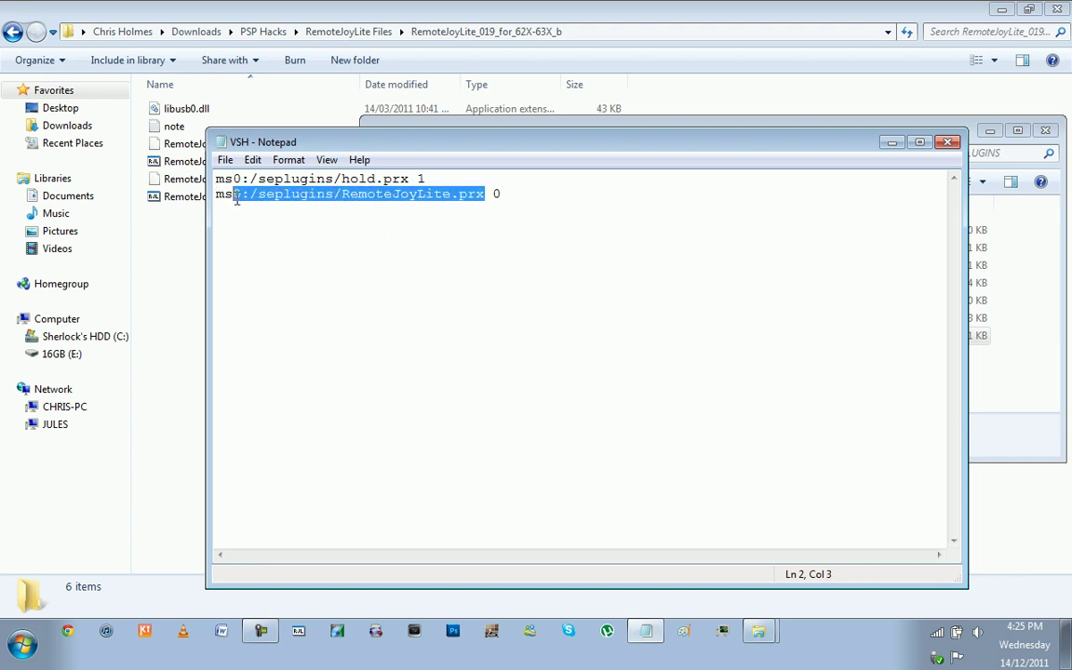
pyautogui.click(383, 247)
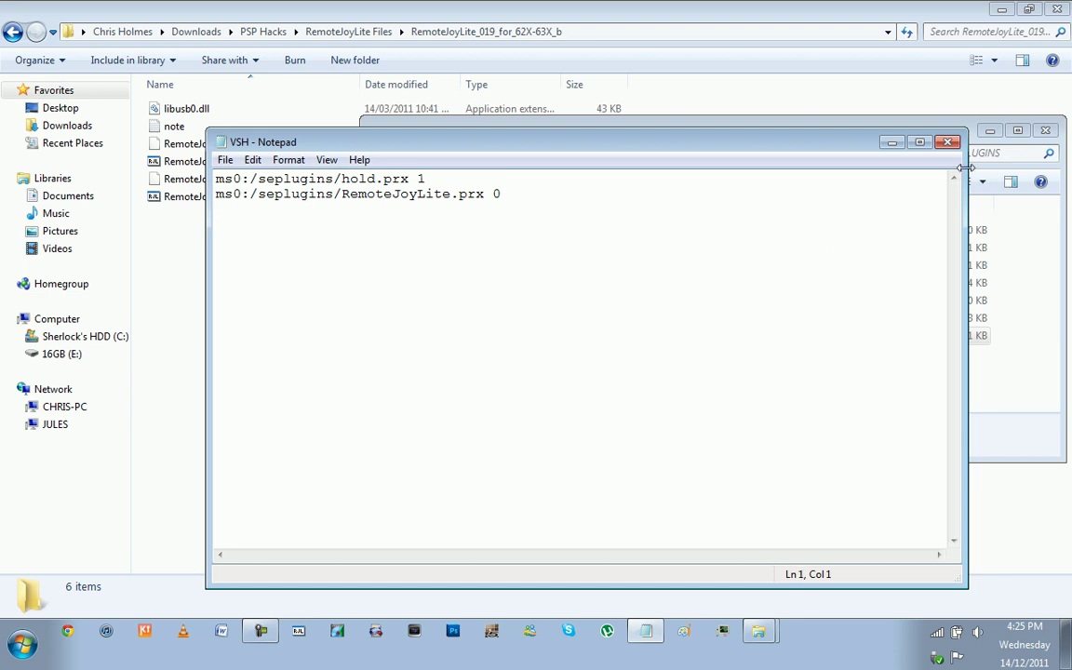
pyautogui.click(948, 141)
# Check the GAME and GAME150 files in SEPLUGINS, and compare the folder with RemoteJoyLite.prx in the RemoteJoyLite_019_for_62X-63X_b folder.
pyautogui.click(558, 250)
pyautogui.click(566, 265)
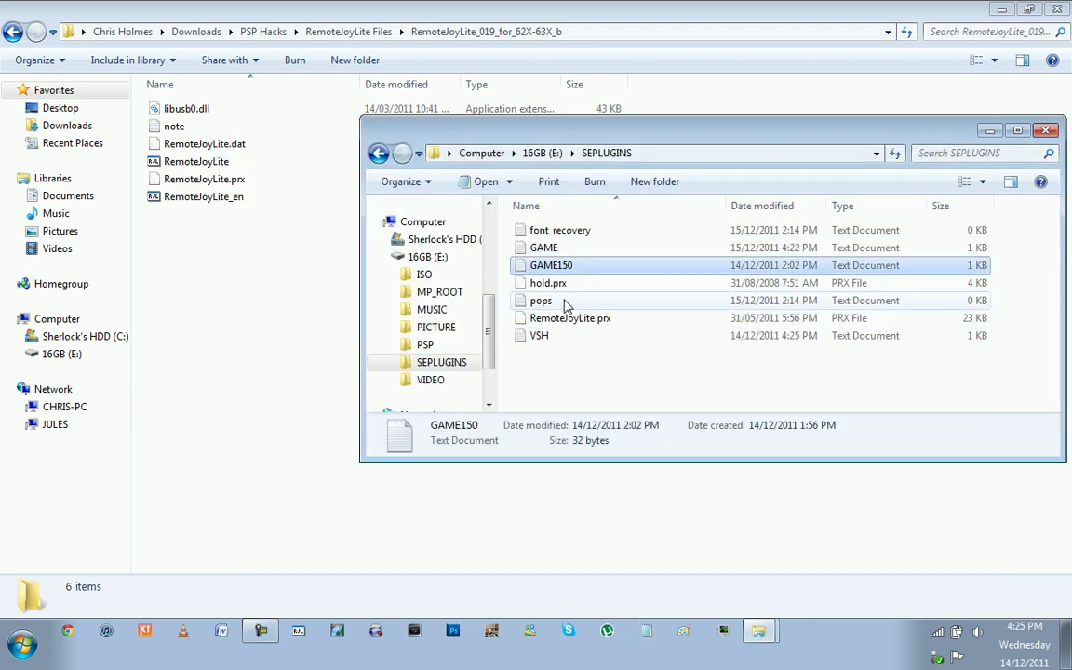
pyautogui.click(232, 251)
pyautogui.click(238, 182)
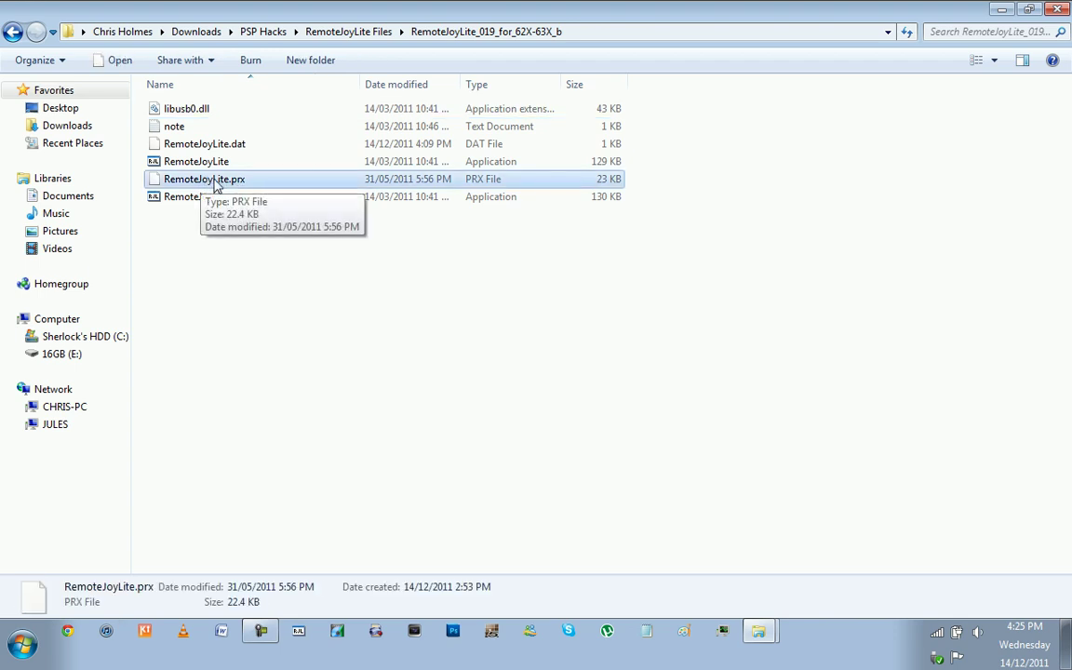
pyautogui.click(759, 631)
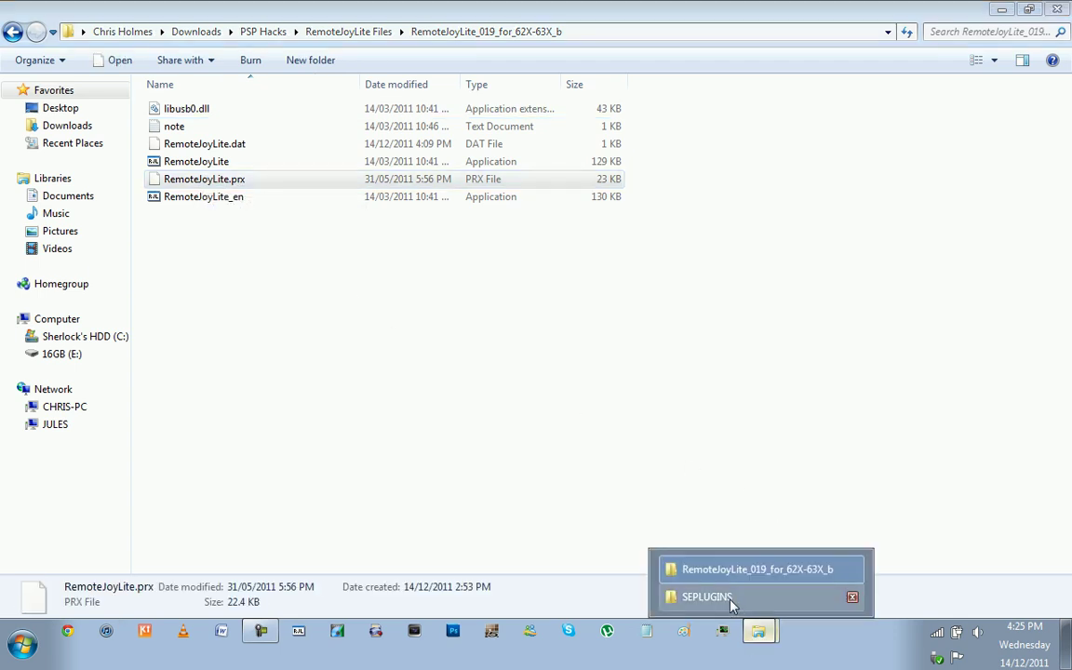
pyautogui.click(707, 597)
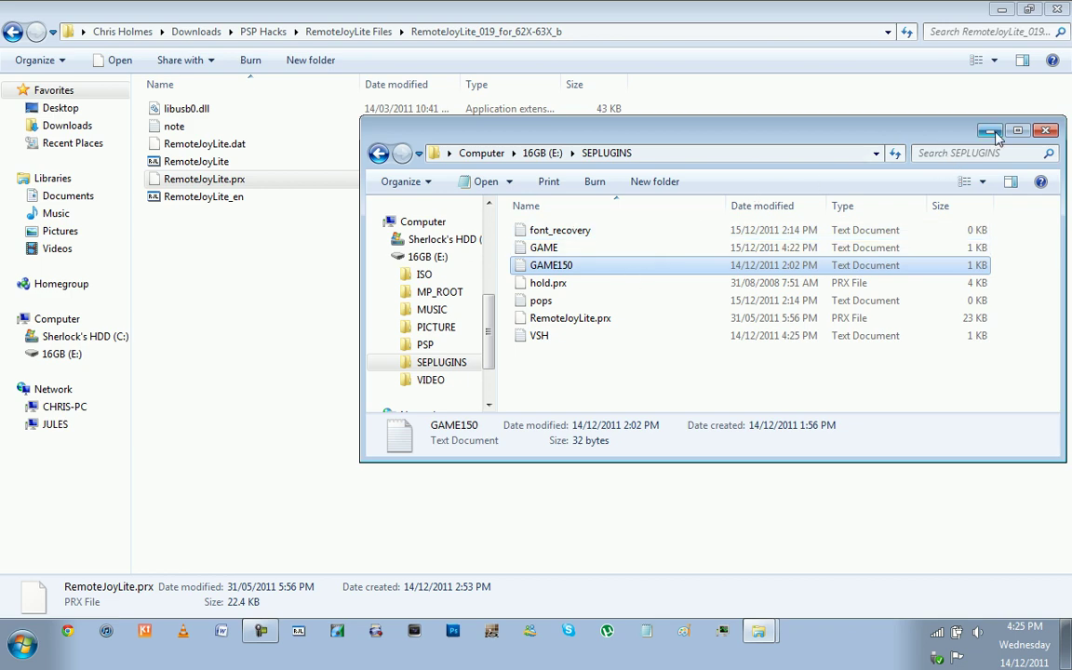
# Close the SEPLUGINS and RemoteJoyLite_019_for_62X-63X_b folder windows.
pyautogui.click(1050, 134)
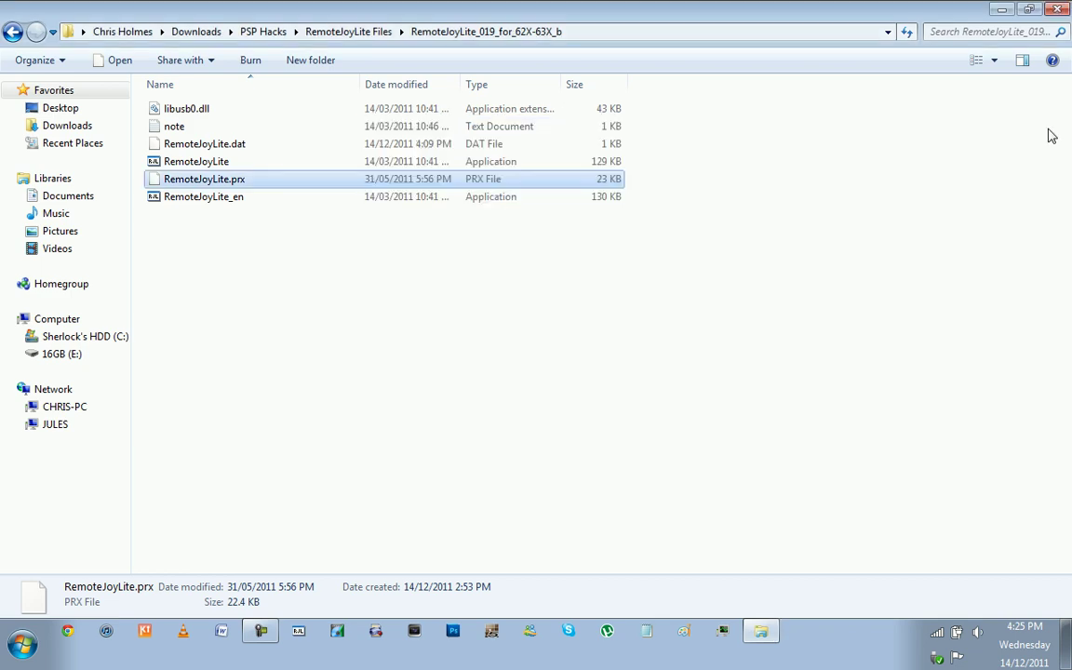
pyautogui.click(330, 301)
pyautogui.click(1059, 11)
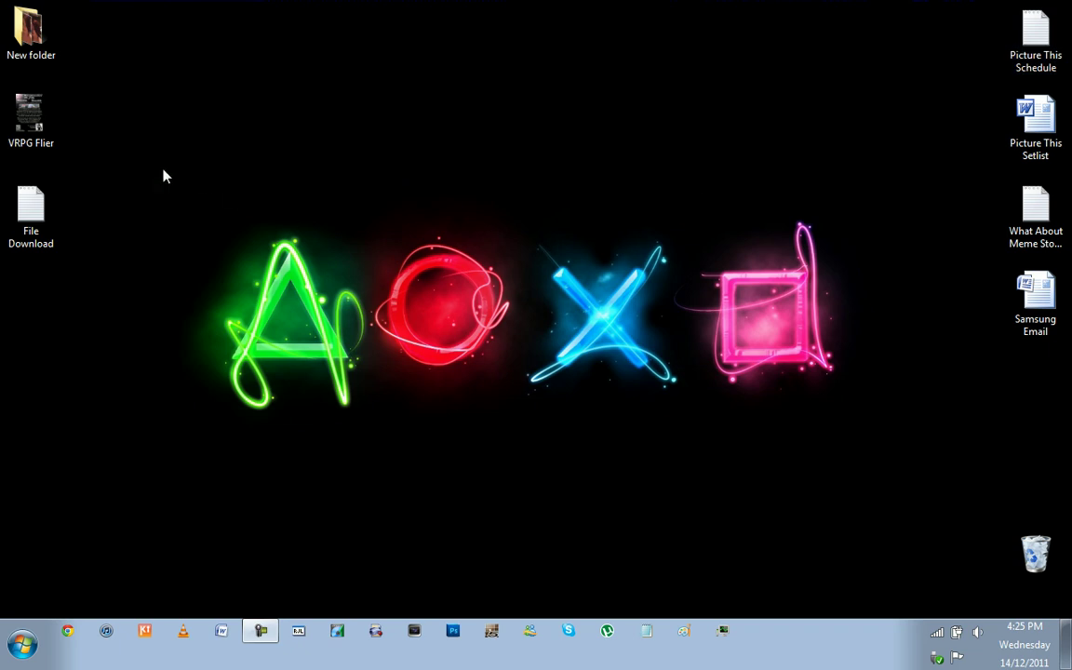
# Reopen the RemoteJoyLite_019_for_62X-63X_b folder inside PSP Hacks and its RemoteJoyLite Files folder, and minimize the window.
pyautogui.click(23, 644)
pyautogui.click(270, 470)
pyautogui.doubleClick(543, 148)
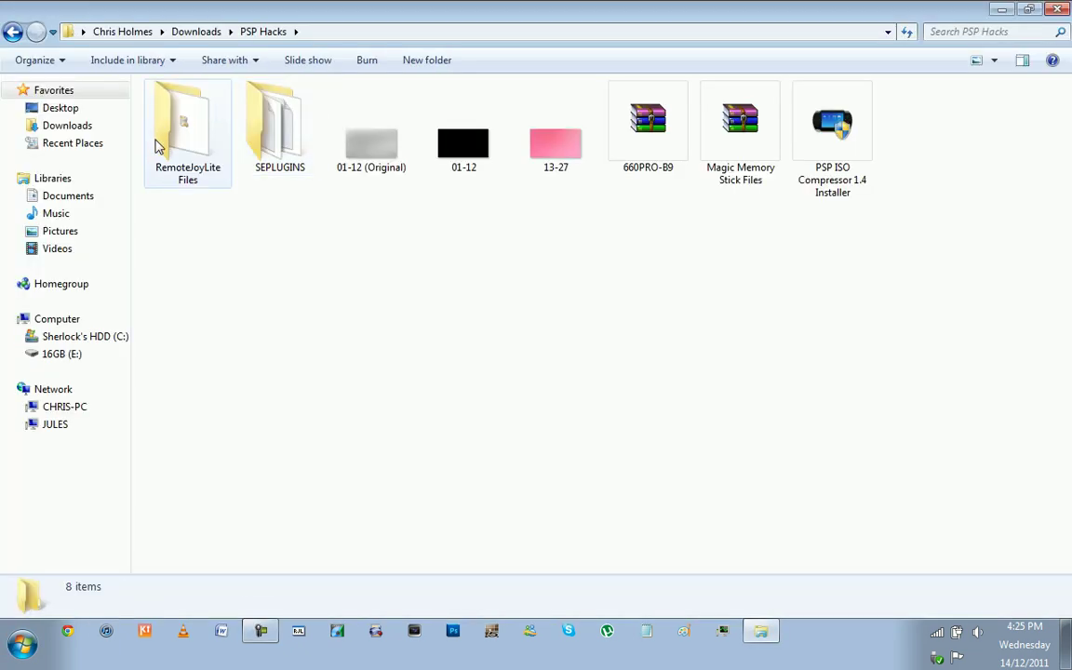
pyautogui.doubleClick(182, 125)
pyautogui.doubleClick(240, 109)
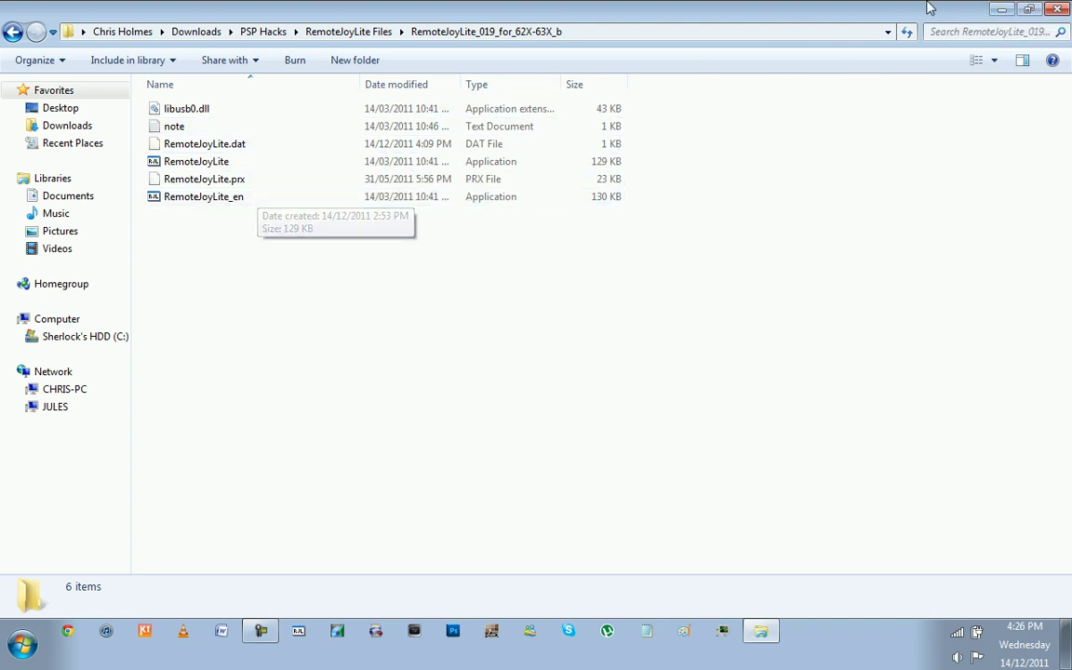
pyautogui.click(1002, 9)
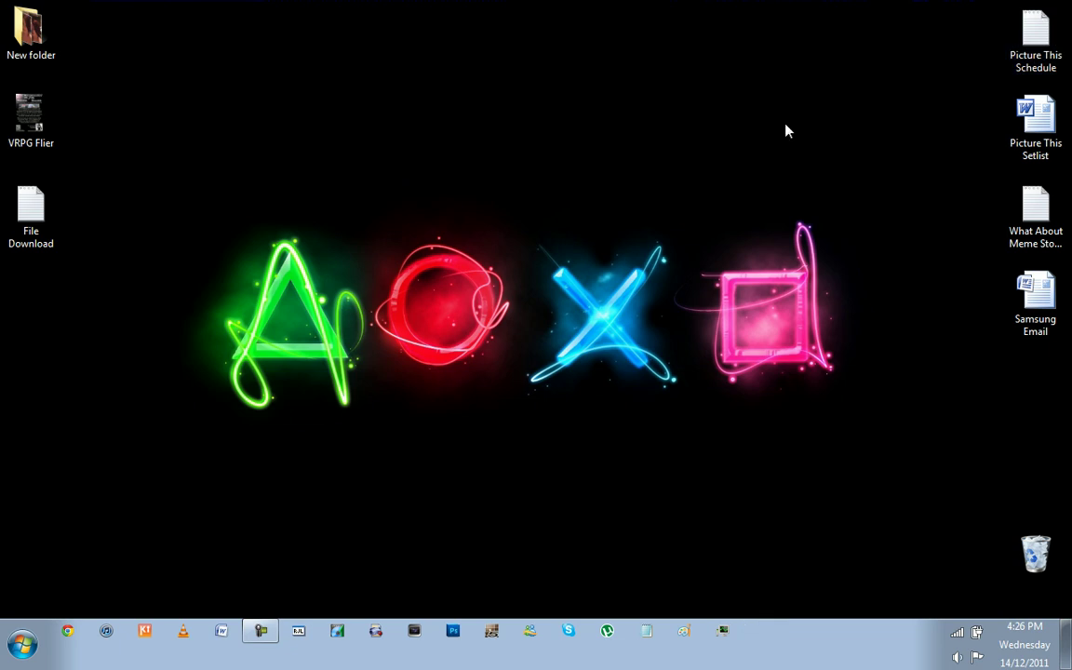
# Launch RemoteJoyLite and move its PSP display window away from the upper edge of the desktop.
pyautogui.click(299, 636)
pyautogui.moveTo(306, 17); pyautogui.dragTo(411, 127)
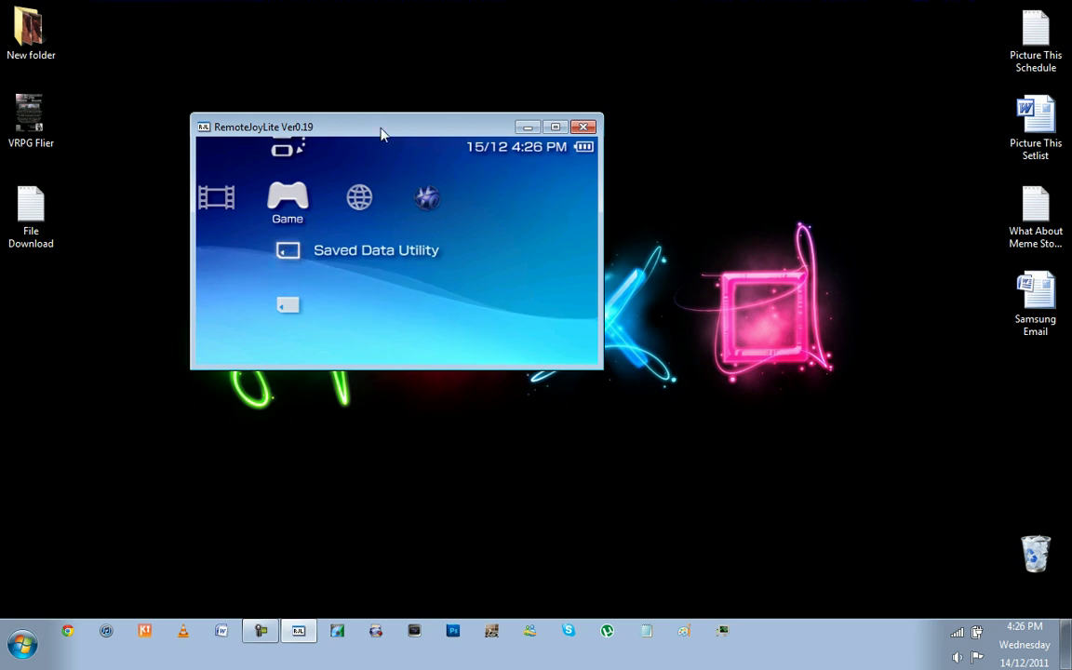
pyautogui.moveTo(381, 134); pyautogui.dragTo(366, 111)
# Bring up the RemoteJoyLite settings dialog over the PSP display and dismiss it, twice.
pyautogui.rightClick(316, 182)
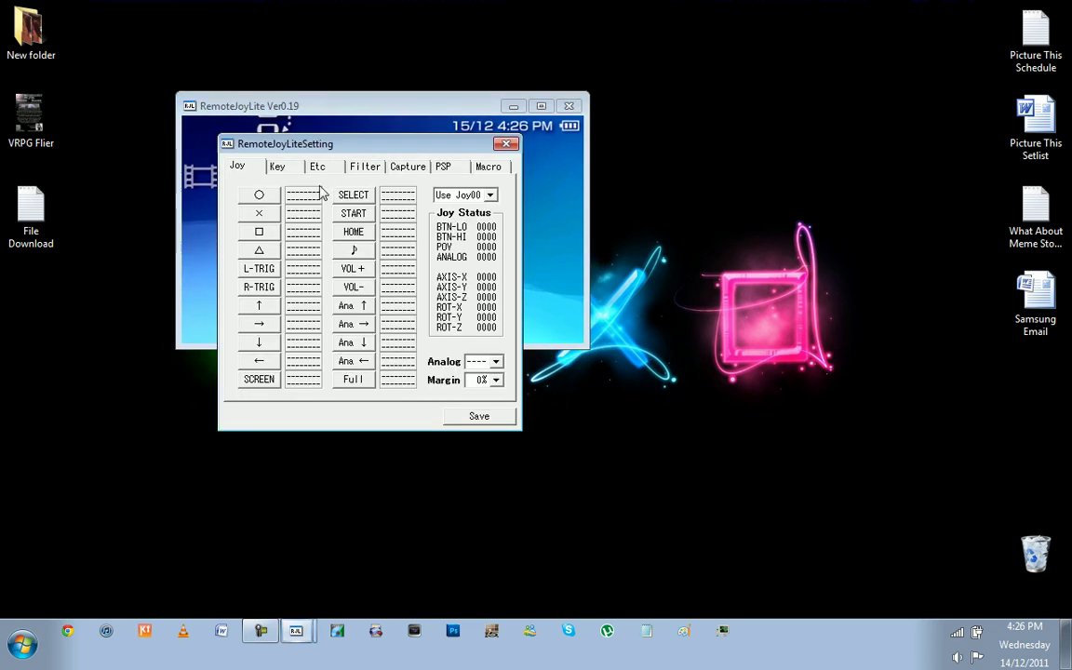
pyautogui.press('Escape')
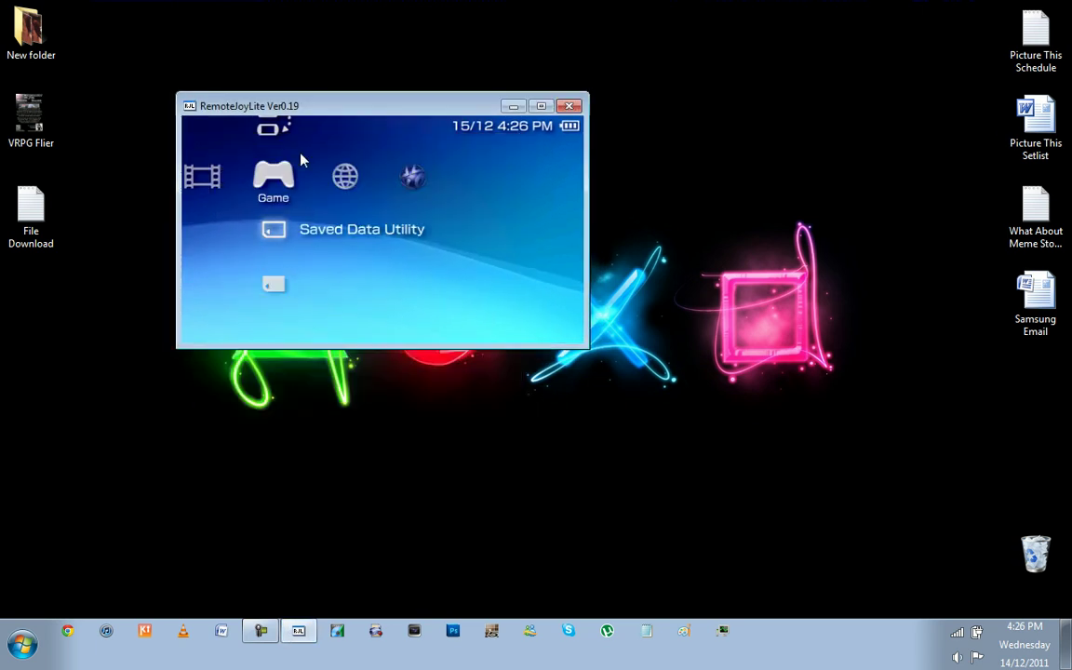
pyautogui.rightClick(315, 236)
pyautogui.press('Escape')
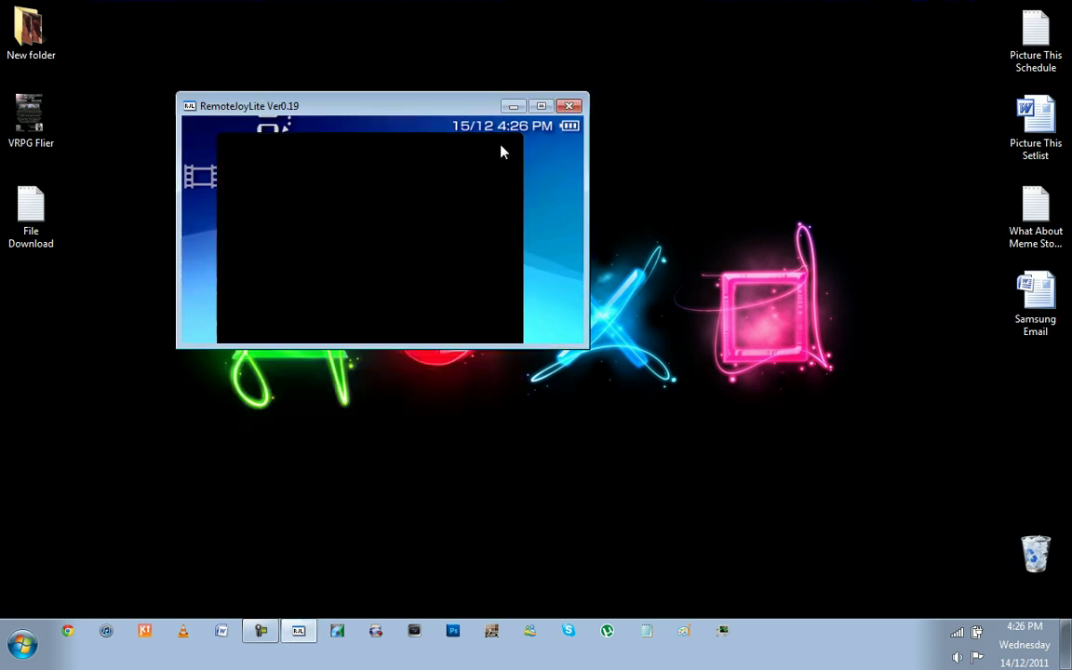
# Look through the Etc, Filter and Capture settings of RemoteJoyLite, and close the settings dialog.
pyautogui.rightClick(298, 188)
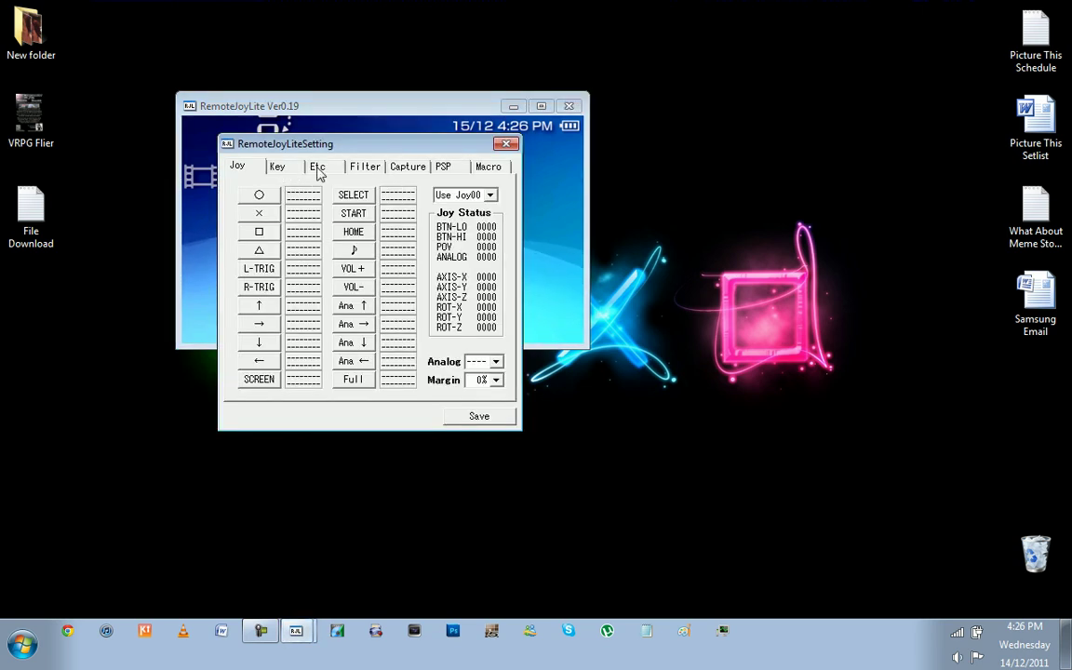
pyautogui.click(317, 170)
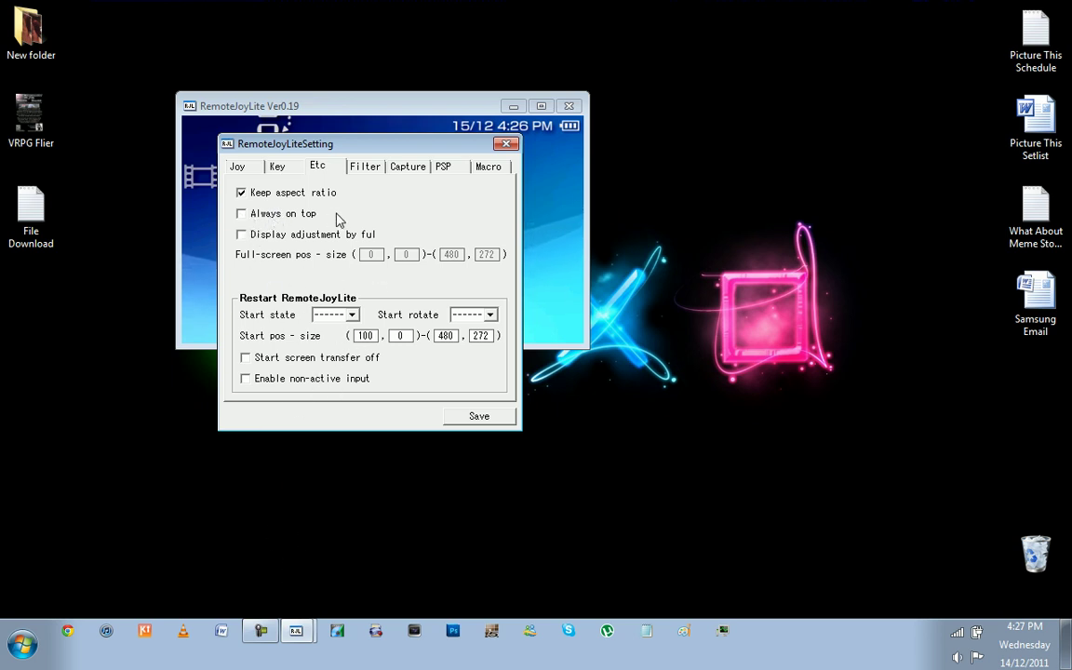
pyautogui.click(359, 167)
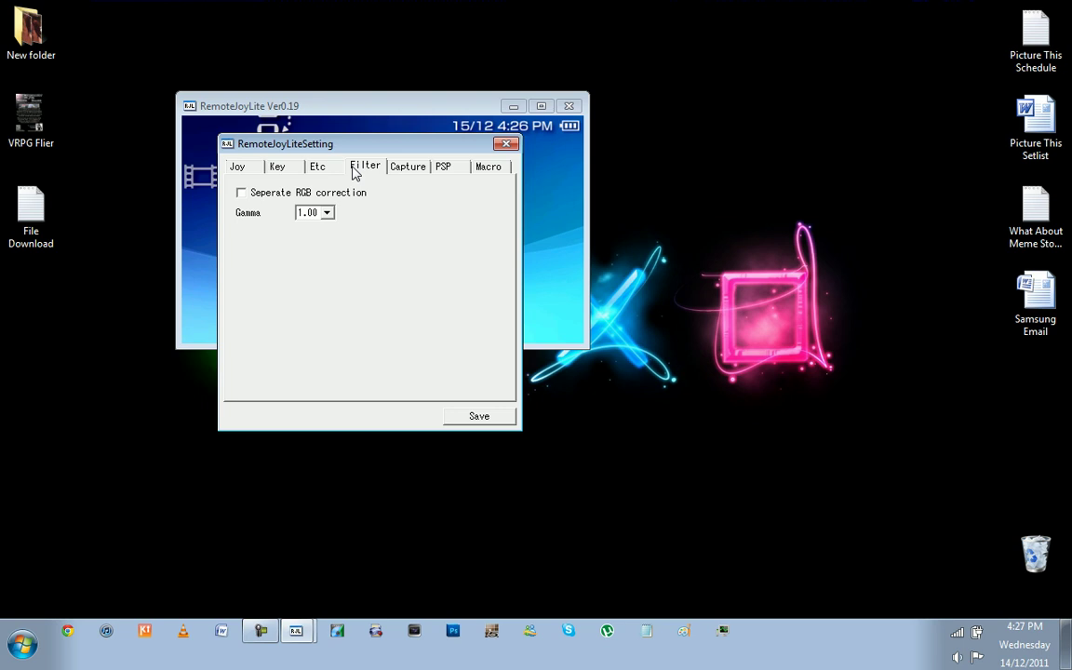
pyautogui.click(409, 168)
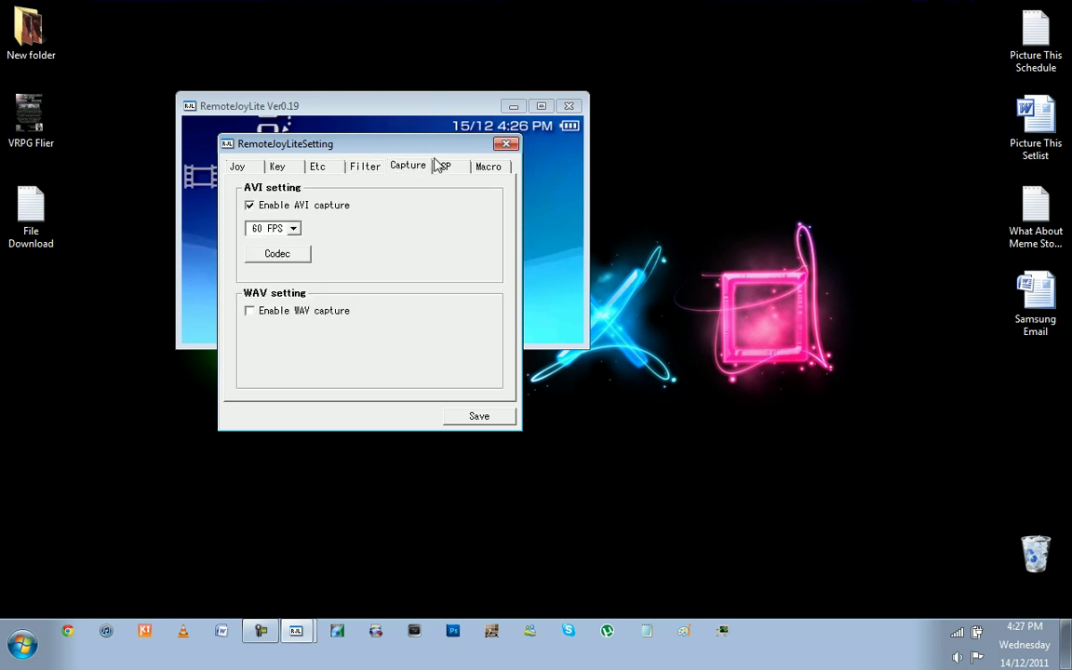
pyautogui.click(506, 145)
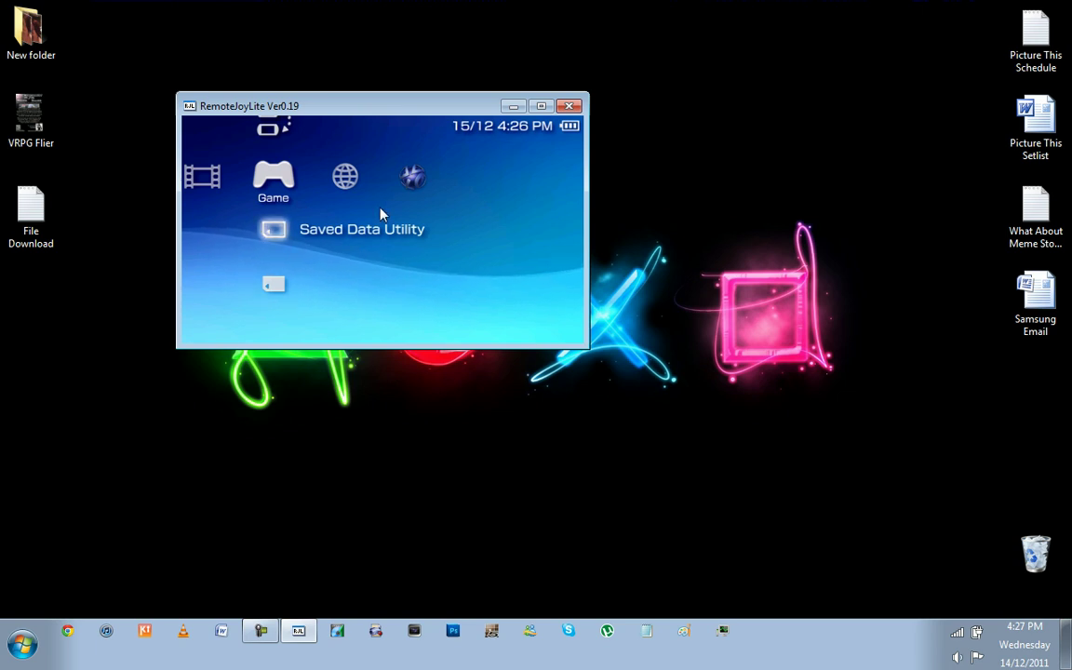
# Reopen the Capture settings, inspect the AVI codec's compressor choices and the TechSmith codec's compression control, and close the Video Compression dialog.
pyautogui.press('Escape')
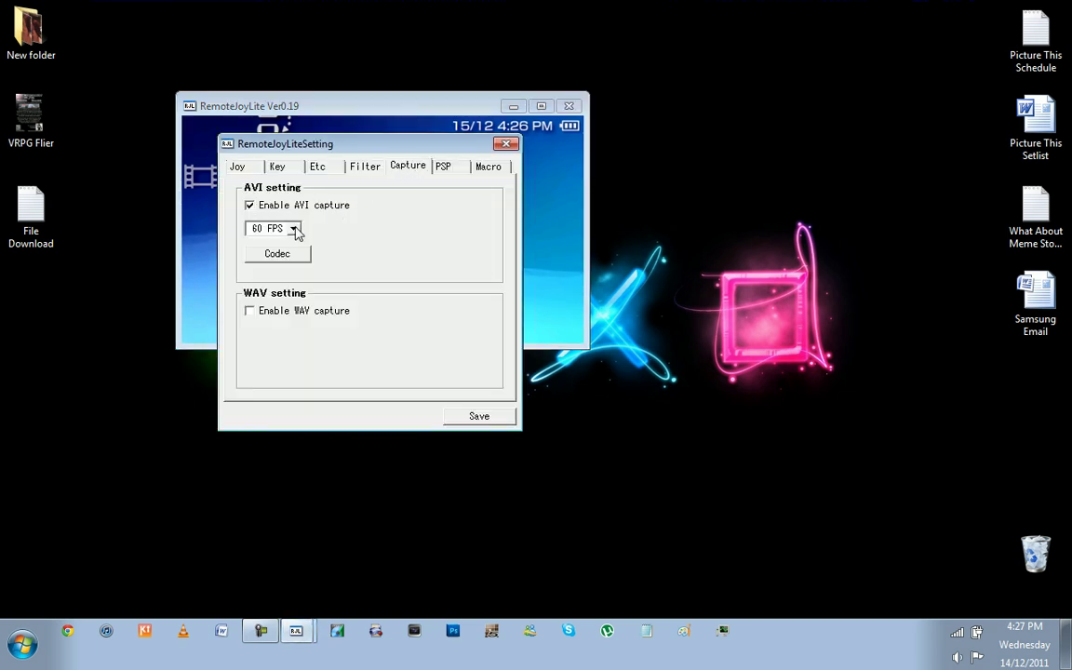
pyautogui.click(277, 254)
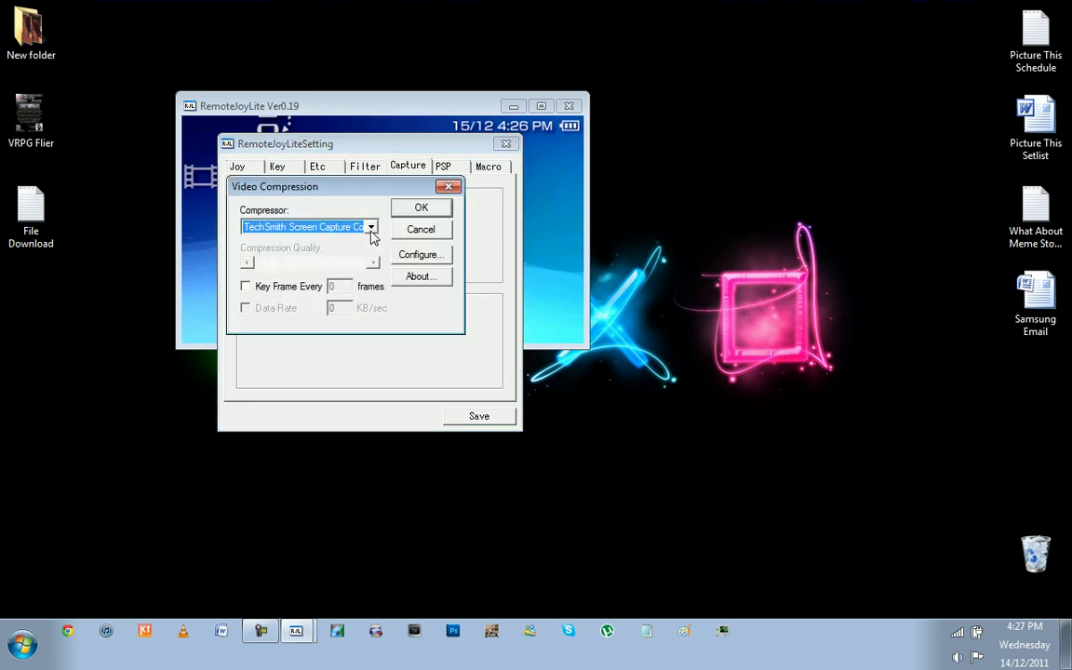
pyautogui.click(370, 228)
pyautogui.click(319, 286)
pyautogui.click(421, 256)
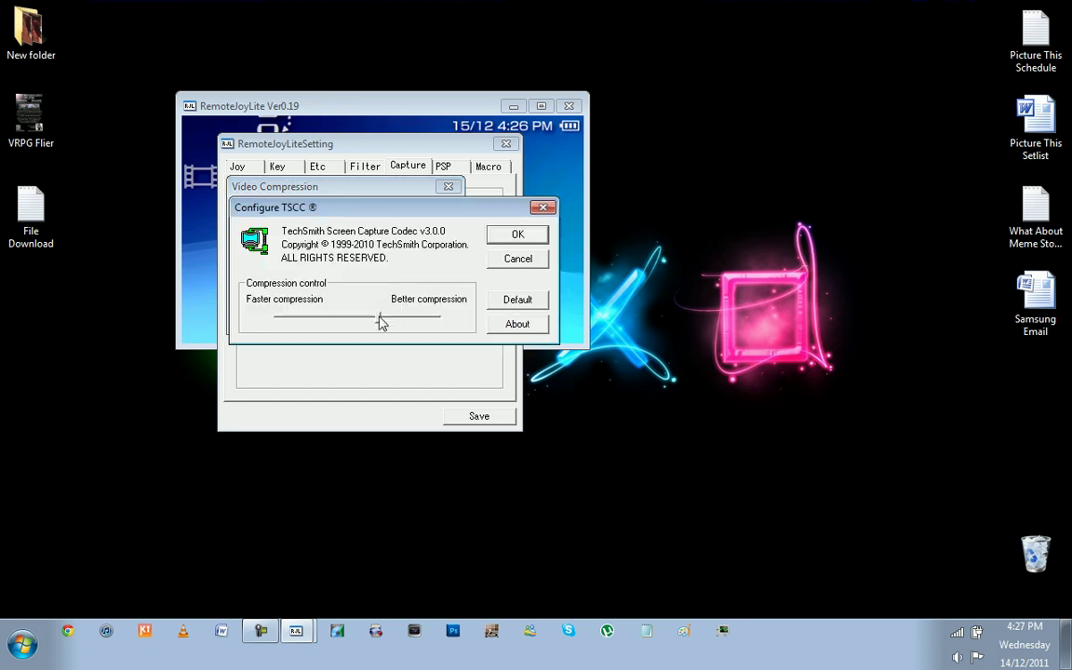
pyautogui.click(517, 236)
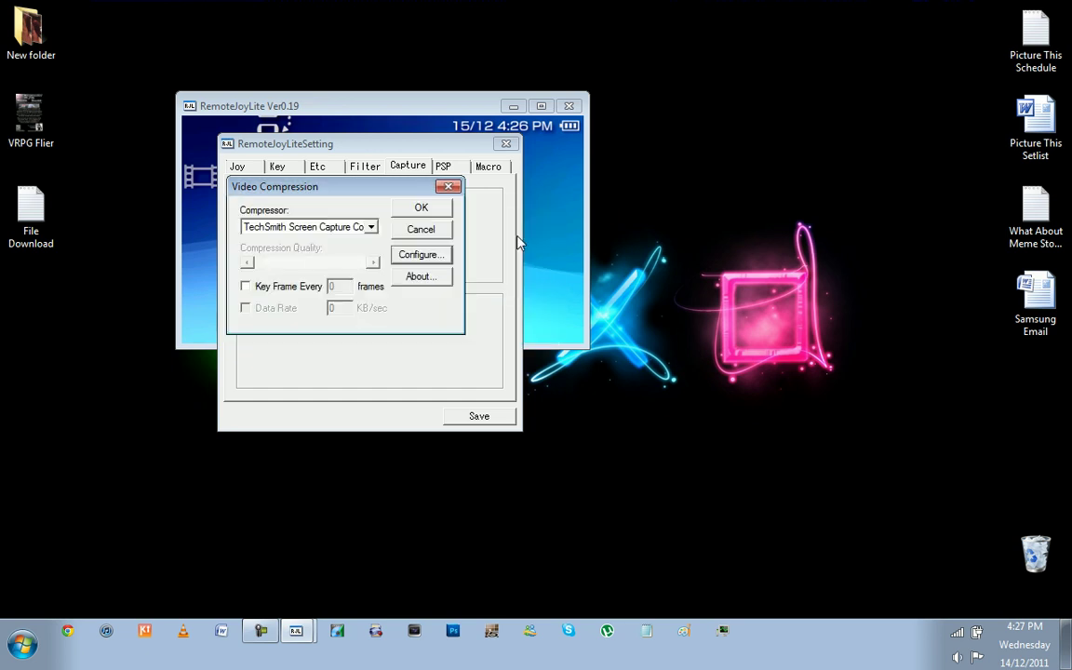
pyautogui.click(449, 189)
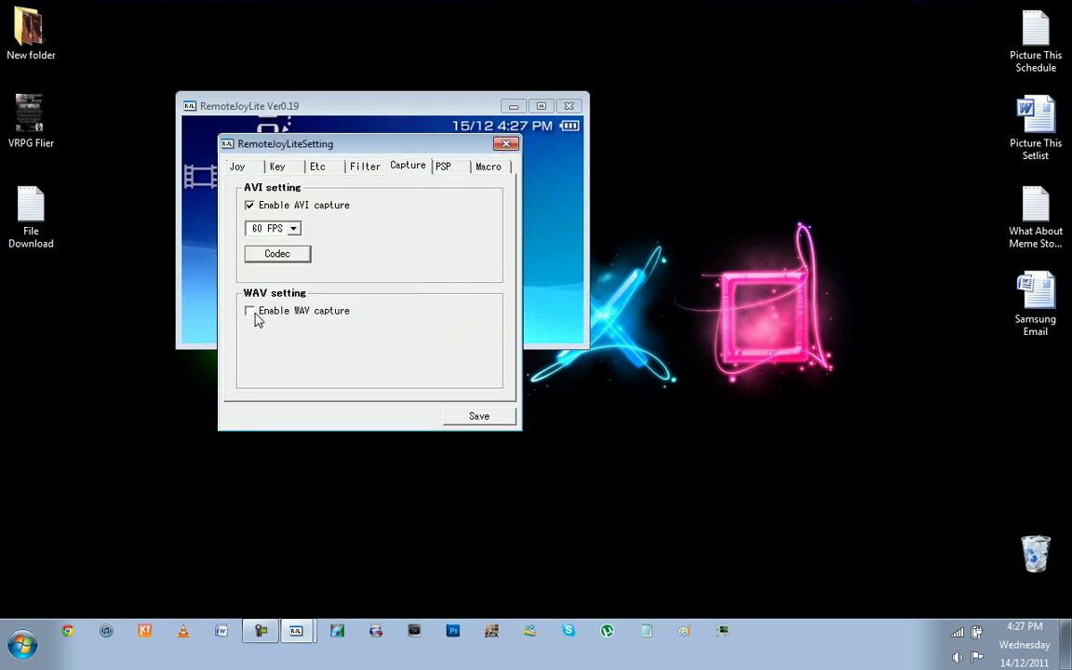
# Review the PSP transfer and Macro settings, and save the RemoteJoyLite settings.
pyautogui.click(455, 174)
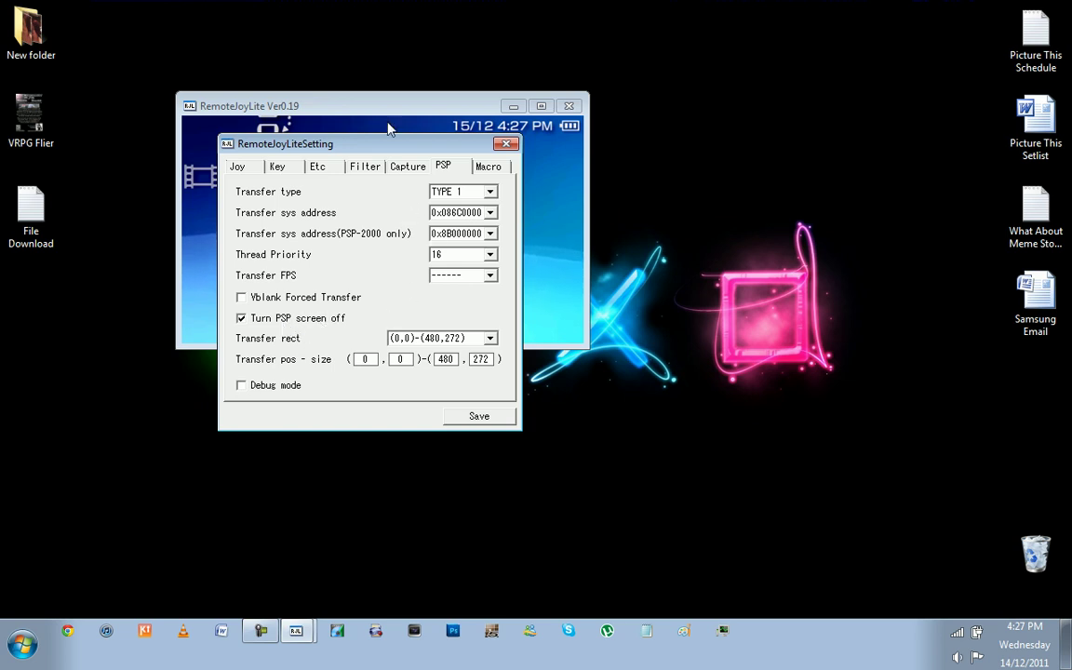
pyautogui.click(488, 167)
pyautogui.click(442, 170)
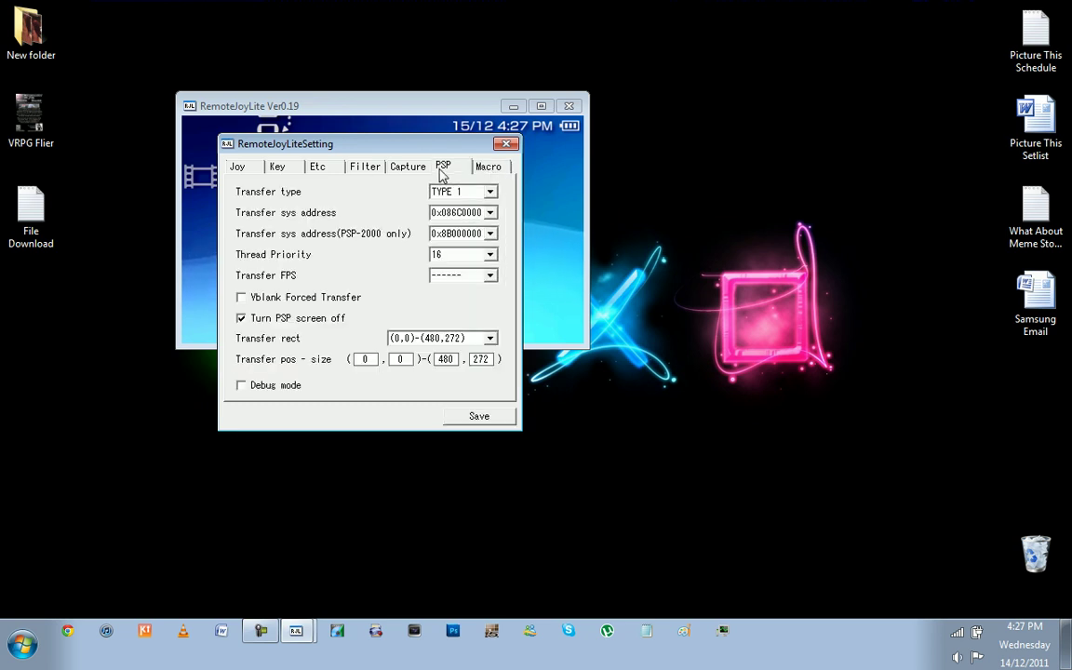
pyautogui.click(480, 417)
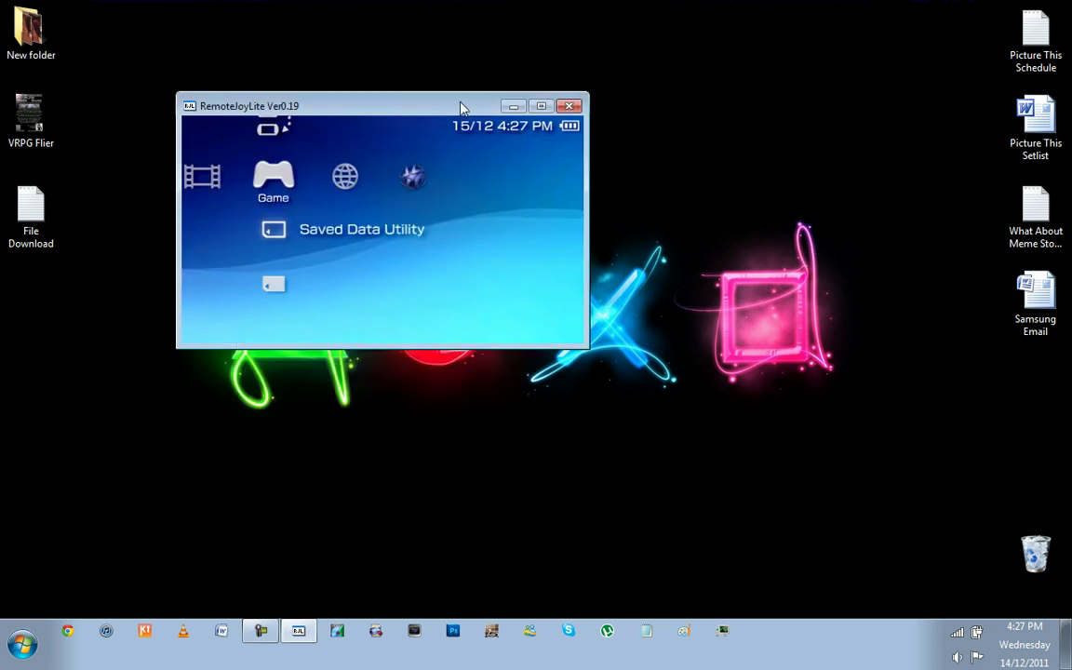
# Maximize the RemoteJoyLite window so the PSP display fills the desktop.
pyautogui.moveTo(462, 105); pyautogui.dragTo(591, 5)
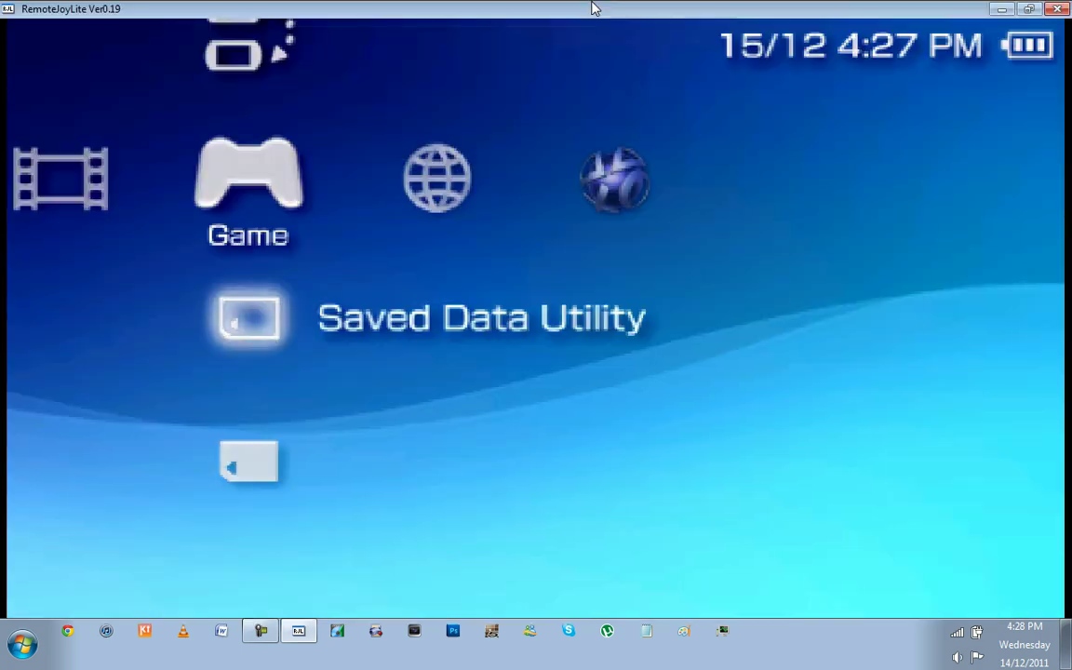